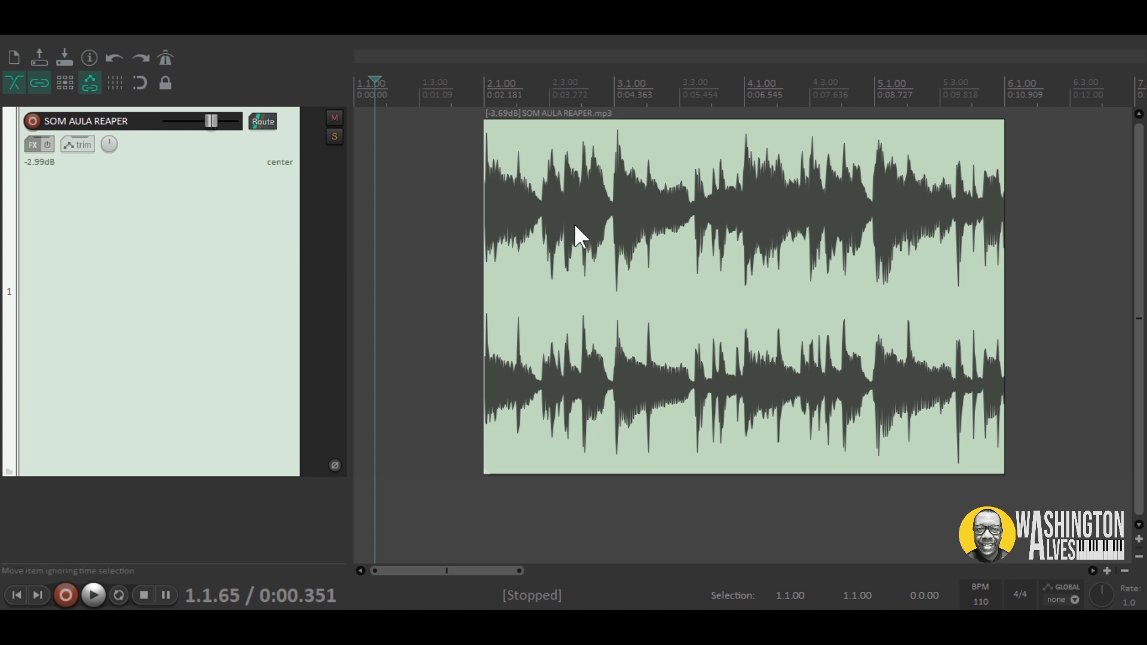
- Place the edit cursor at 1.4.00 just before the audio item, play it and stop playback
left_click(451, 98)
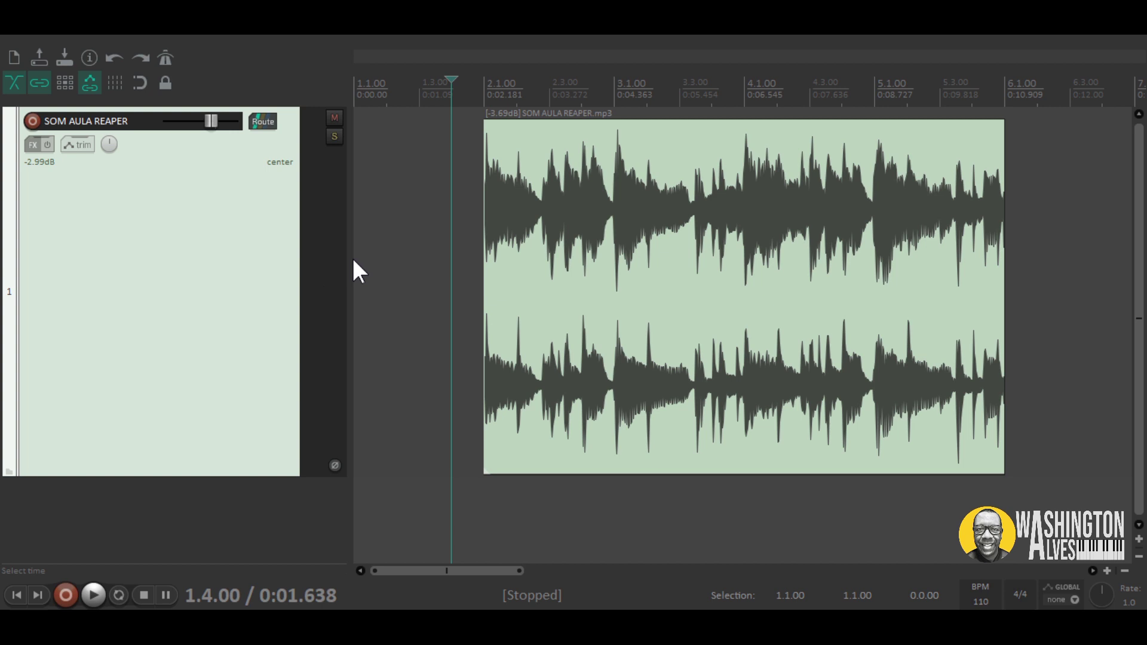
left_click(93, 595)
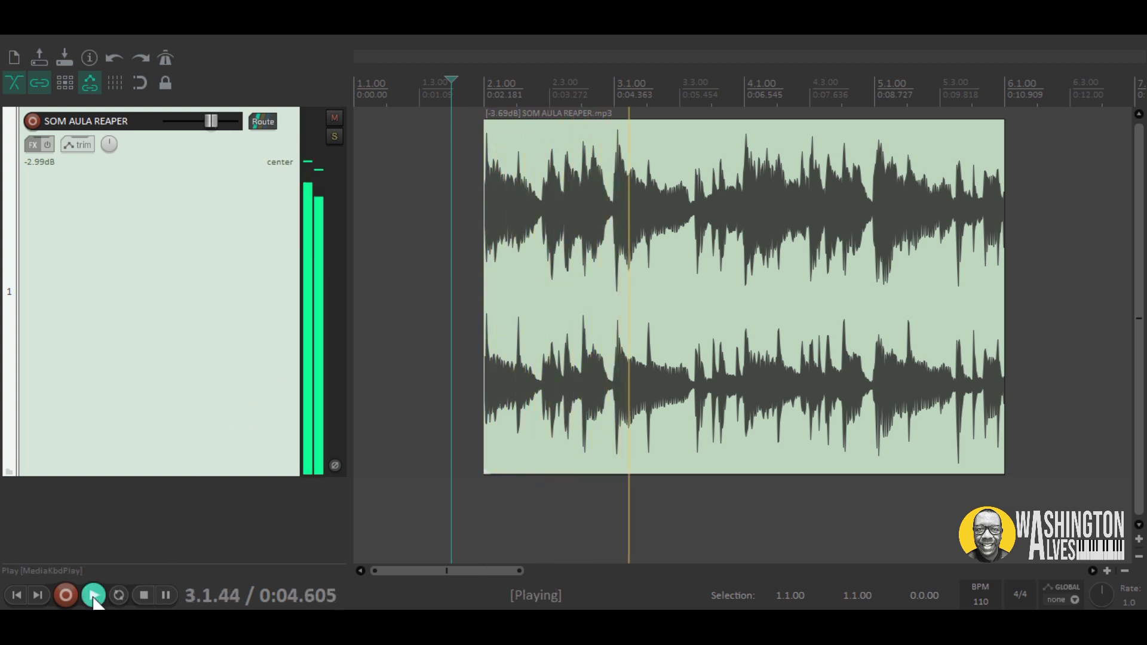
left_click(94, 596)
left_click(143, 595)
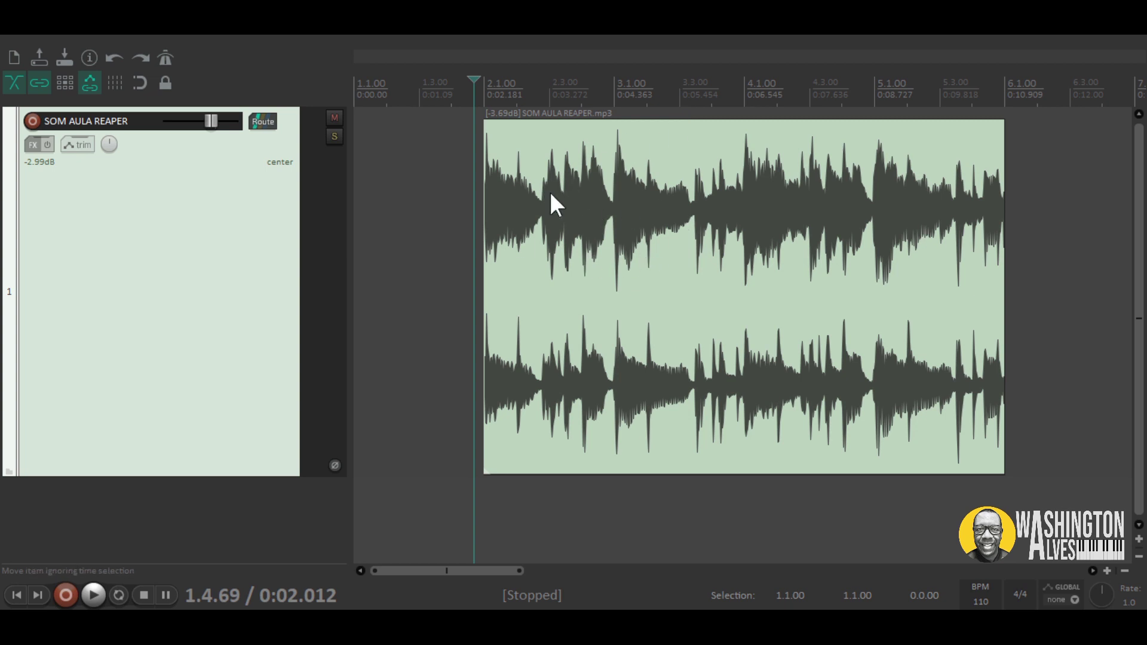
- Turn on the grid lines and snapping, and realign the audio item to start at 2.1.00
mouse_move(599, 264)
left_mouse_down()
mouse_move(732, 295)
mouse_move(617, 266)
mouse_move(525, 266)
mouse_move(742, 278)
mouse_move(546, 257)
mouse_move(629, 257)
mouse_move(586, 268)
mouse_move(601, 264)
mouse_move(594, 258)
left_mouse_up()
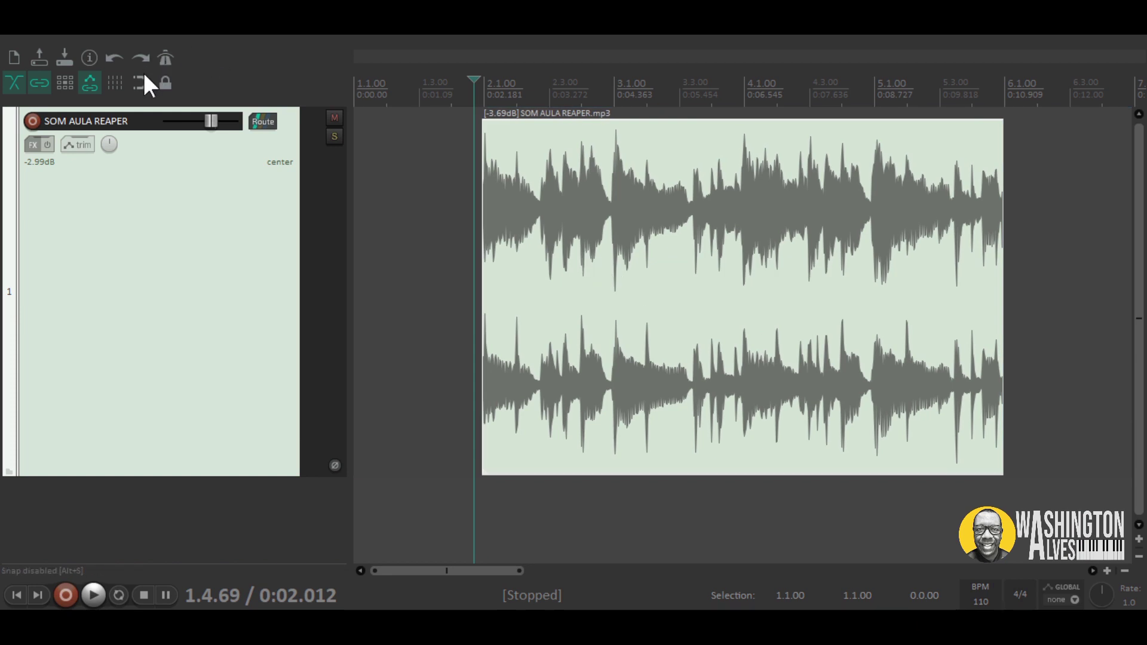
left_click(116, 81)
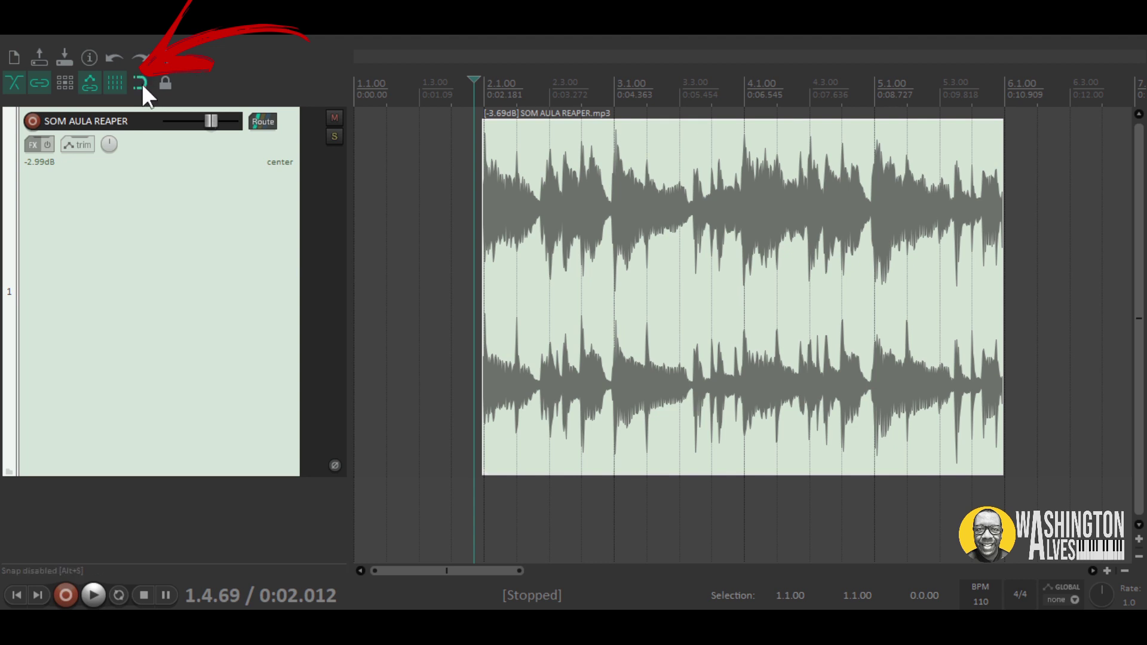
left_click(135, 79)
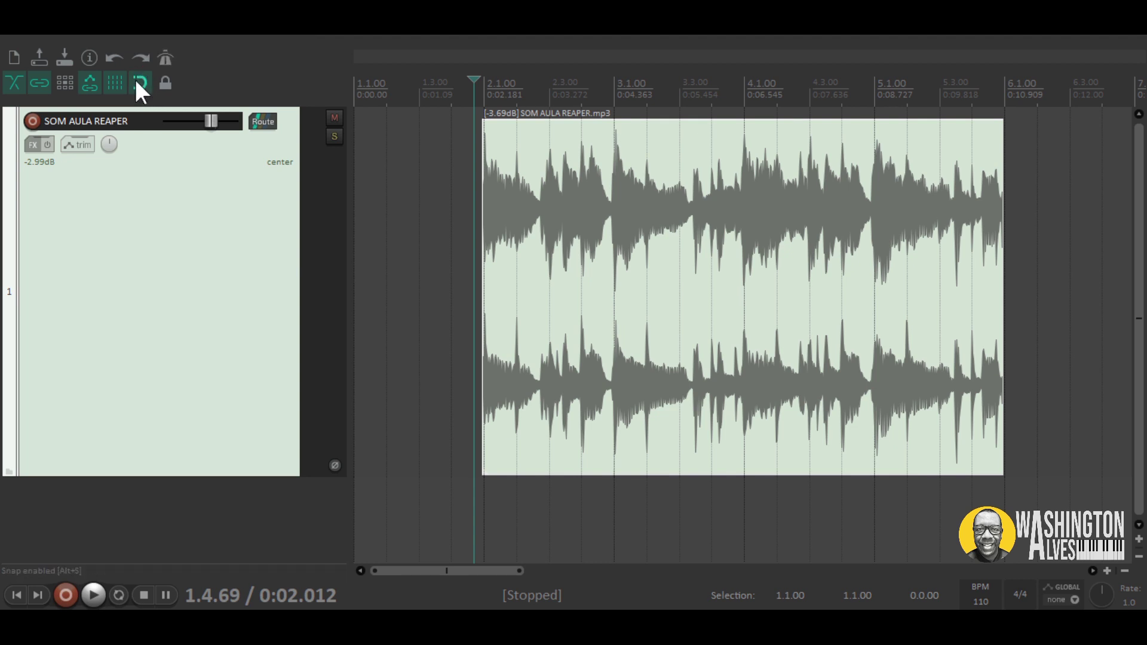
left_click_drag(597, 231, 647, 235)
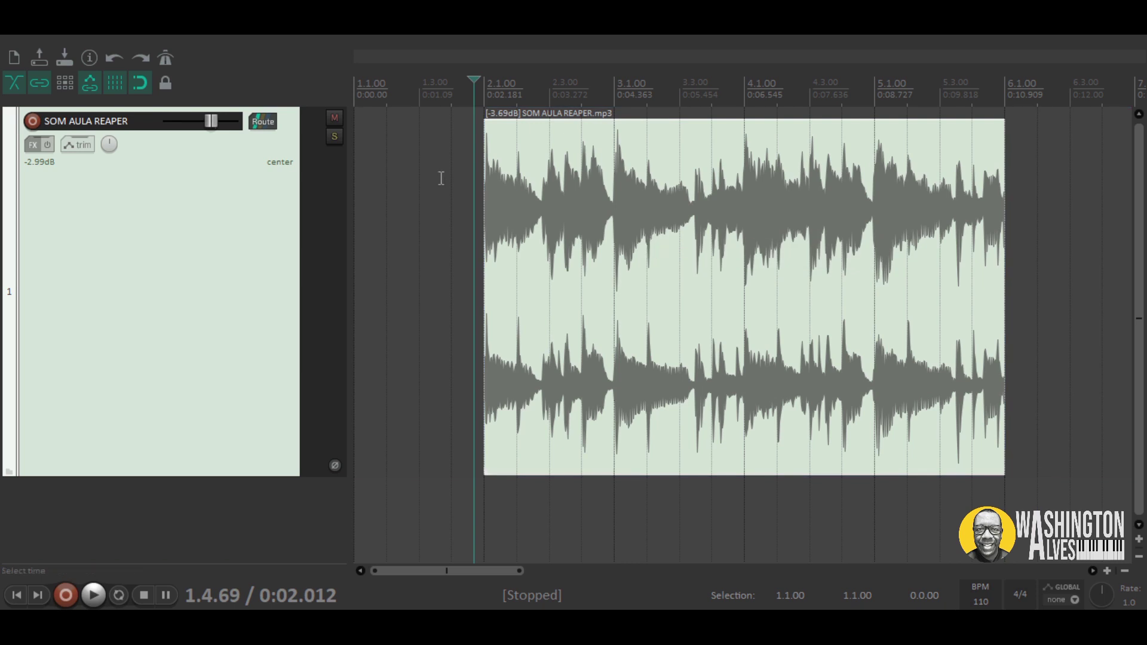
- Turn off snapping, shift the audio item freely to slightly after 2.1.00, and undo the move
left_click(141, 83)
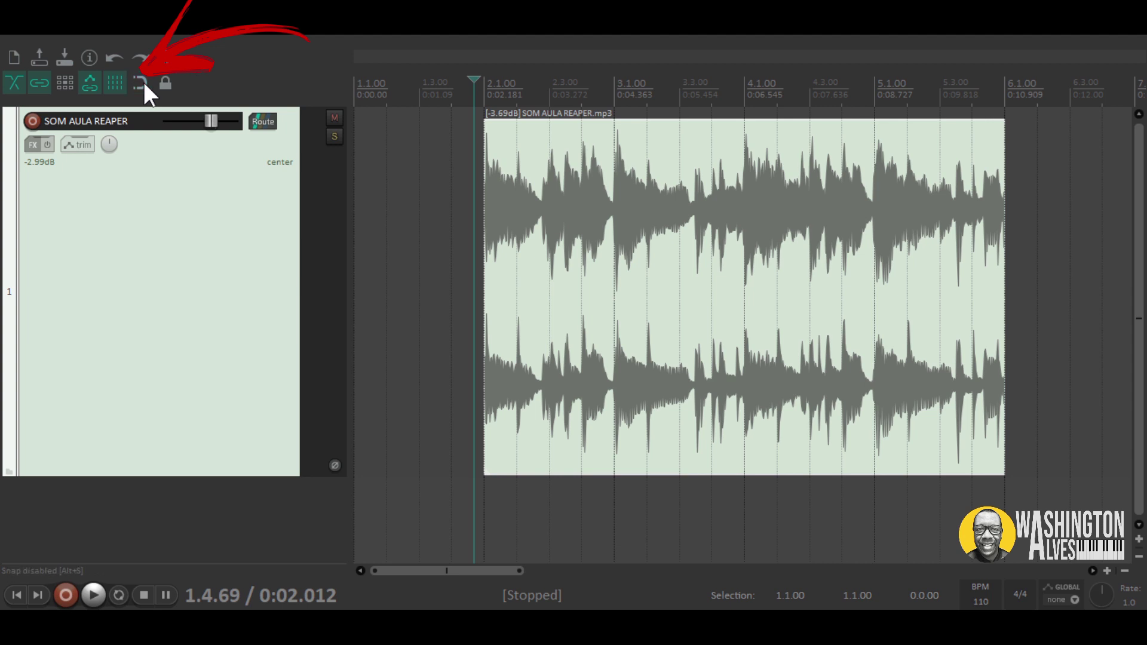
left_click_drag(637, 240, 656, 270)
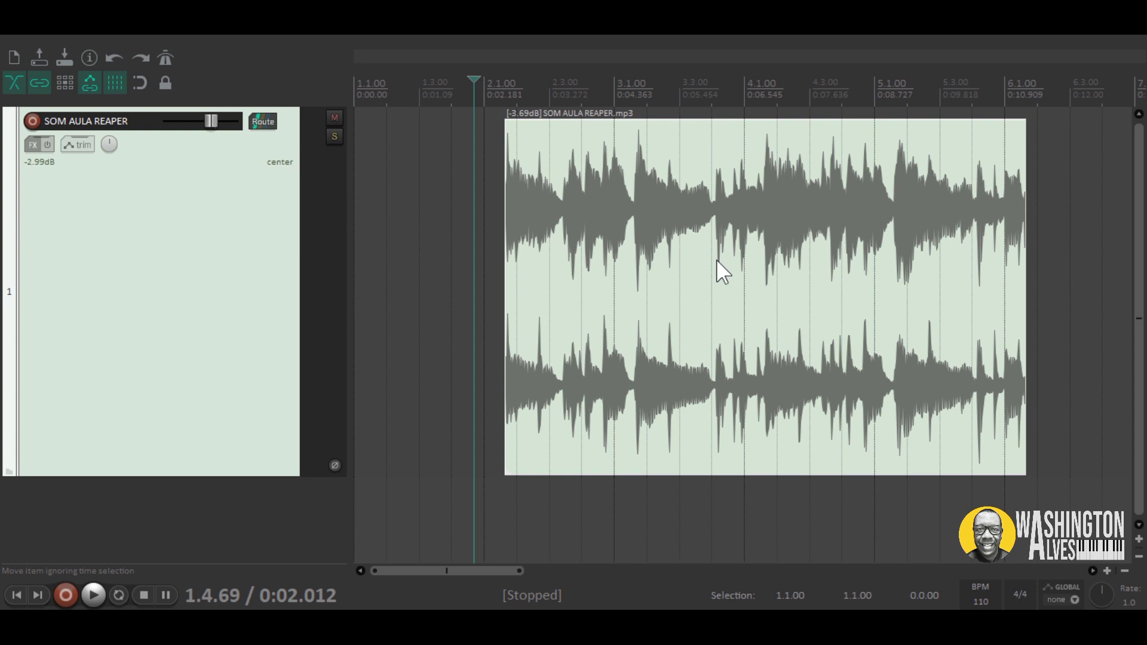
key("ctrl+z")
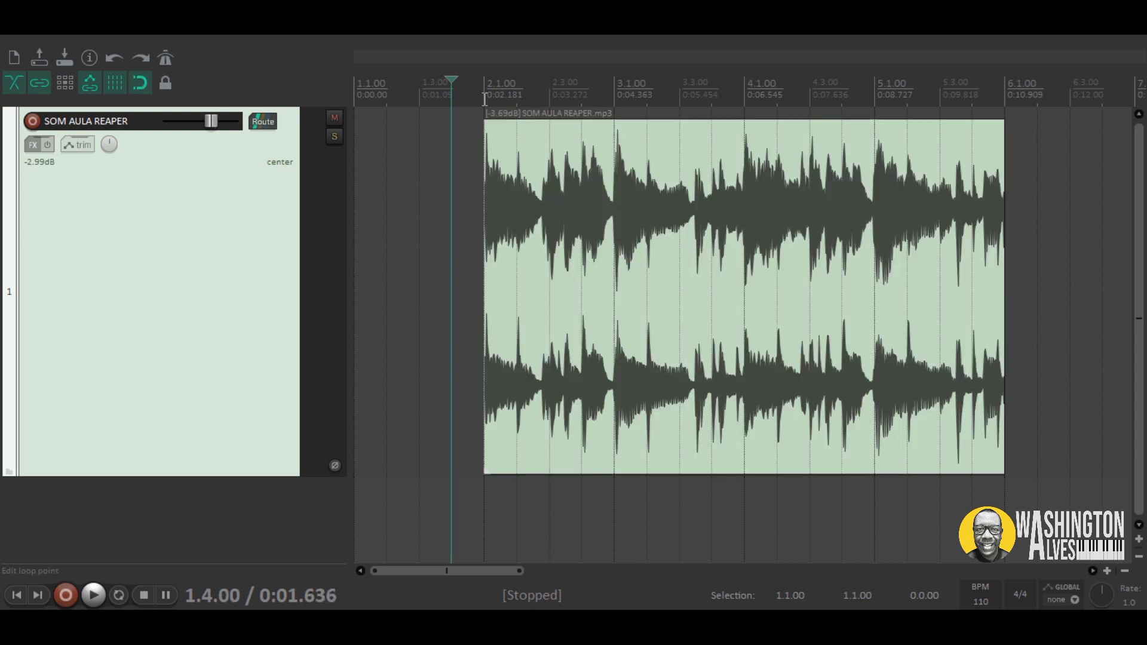
- Copy the audio item and paste duplicates on the same track at 6.3.00 and 11.1.00
scroll(485, 97, "down", 4)
scroll(502, 155, "up", 2)
left_click(513, 196)
key("ctrl+c")
left_click(715, 99)
key("ctrl+v")
left_click(1031, 102)
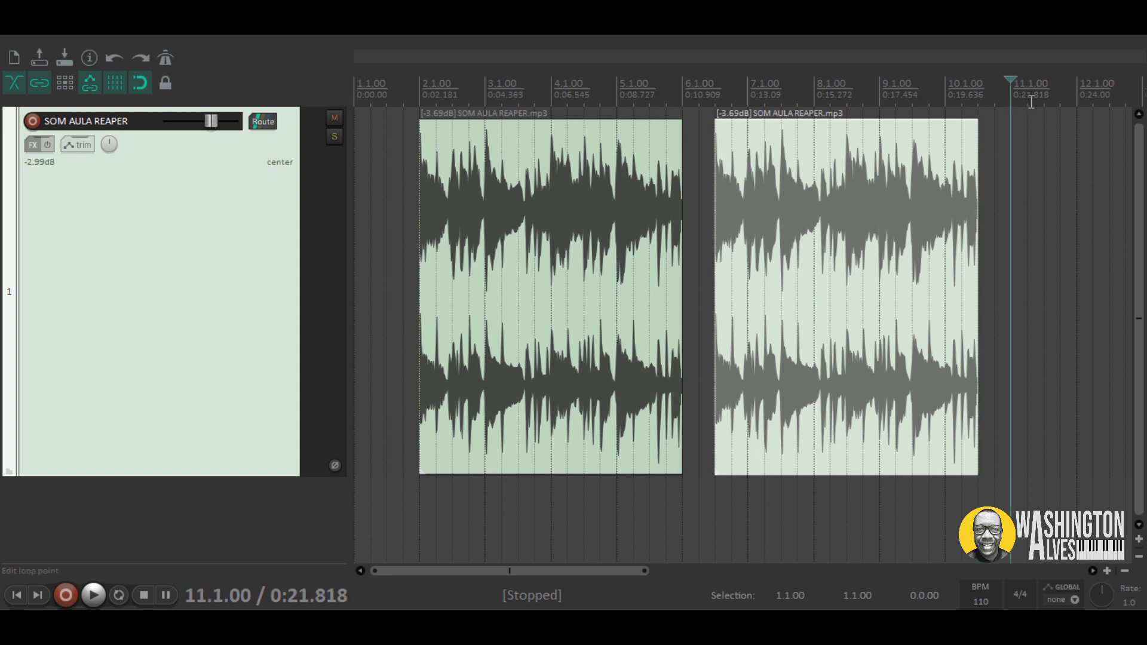
key("ctrl+v")
scroll(1016, 128, "down", 4)
scroll(430, 243, "up", 3)
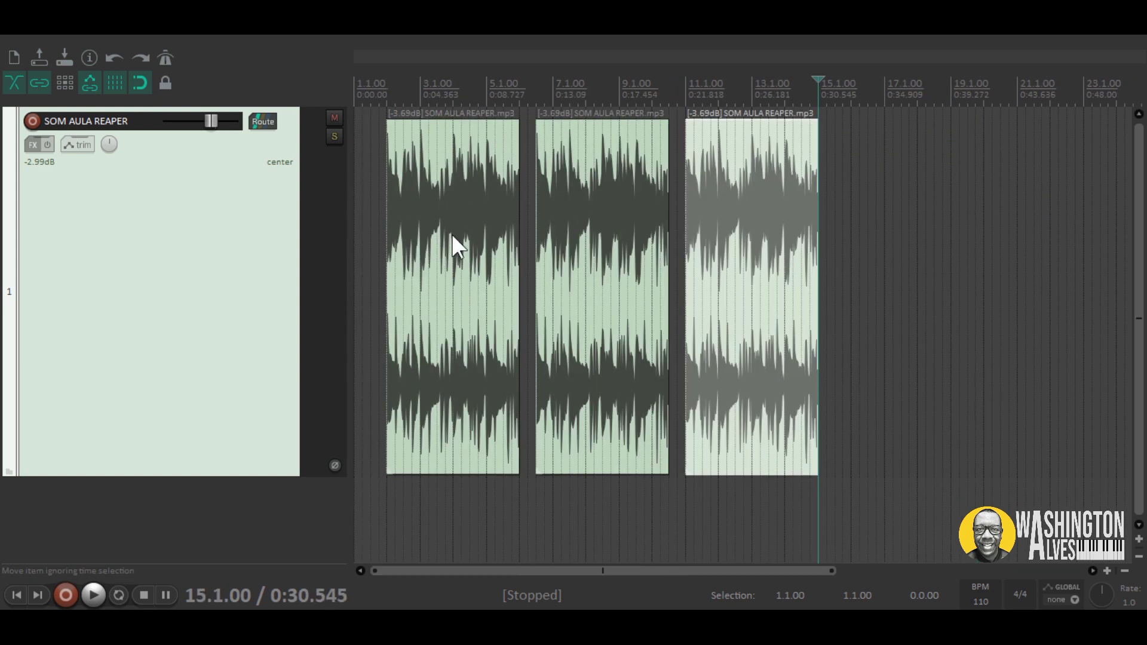
- Delete both pasted copies and the original audio item from the track
scroll(529, 184, "up", 2)
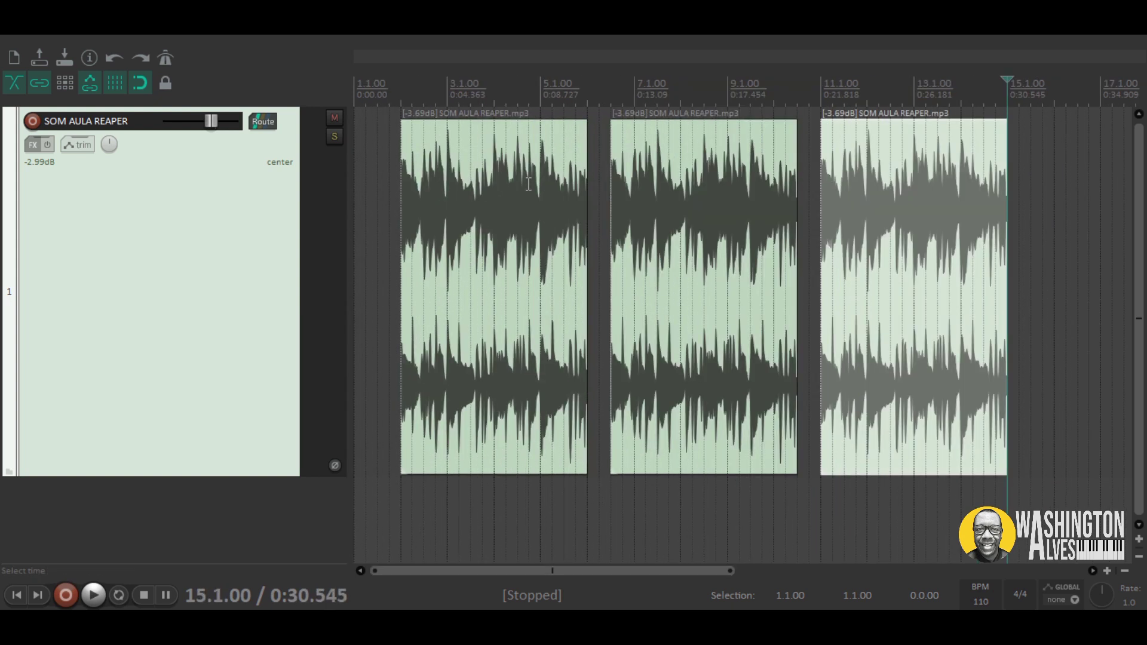
scroll(529, 184, "up", 1)
left_click_drag(713, 572, 505, 557)
scroll(596, 367, "down", 3)
left_click(950, 305)
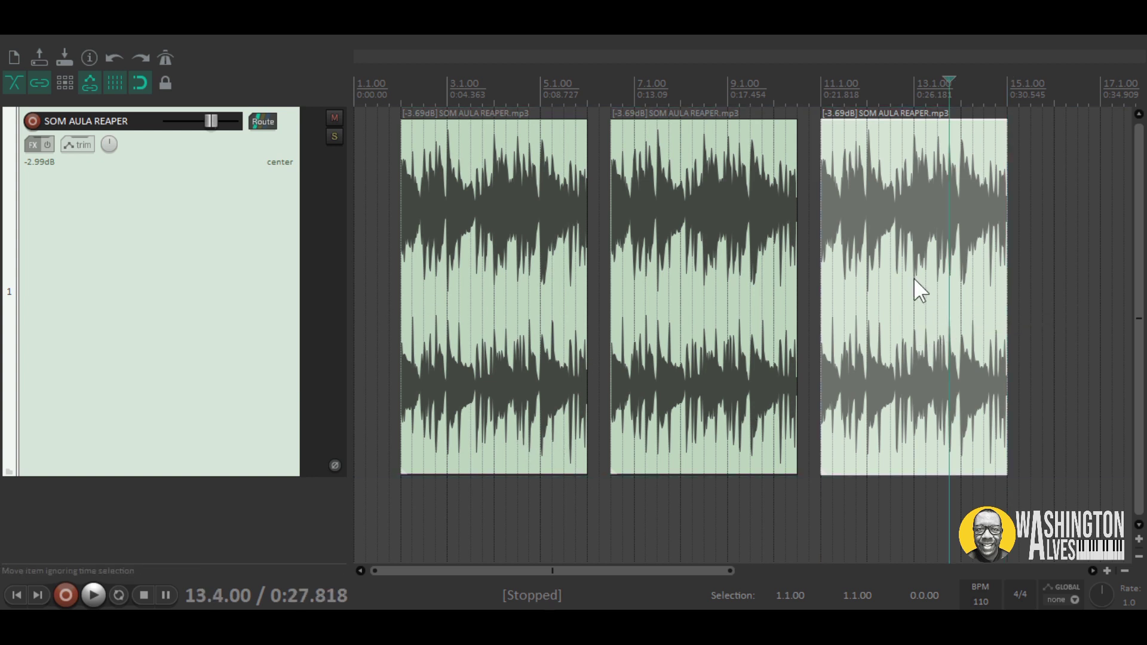
key("Delete")
left_click(719, 313)
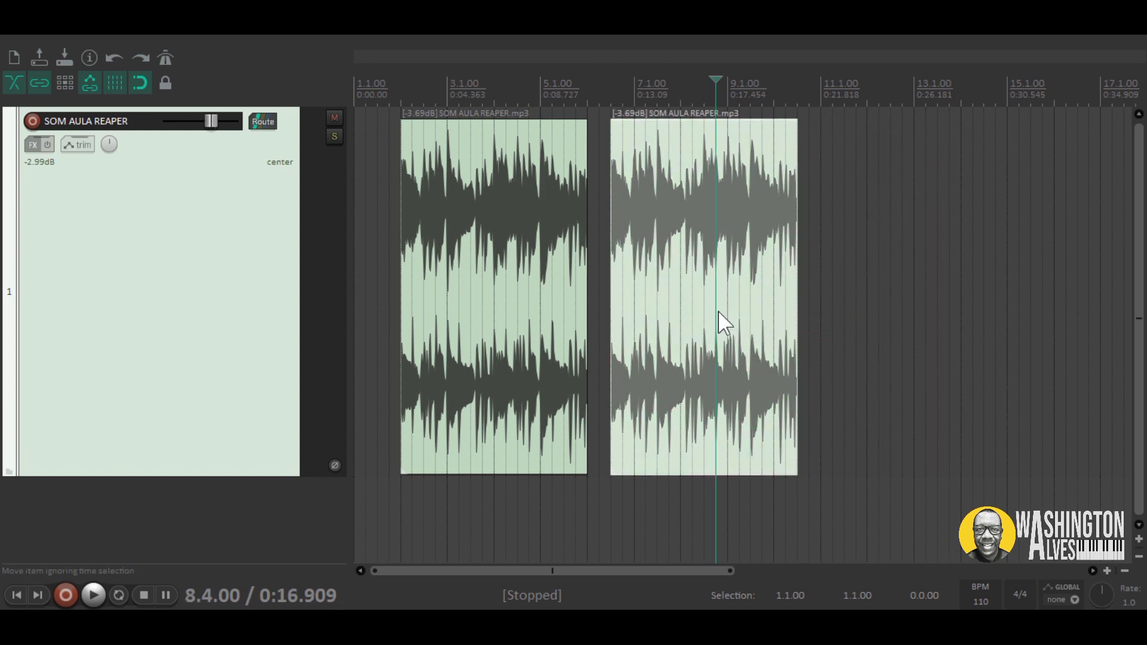
key("Delete")
left_click(533, 284)
key("Delete")
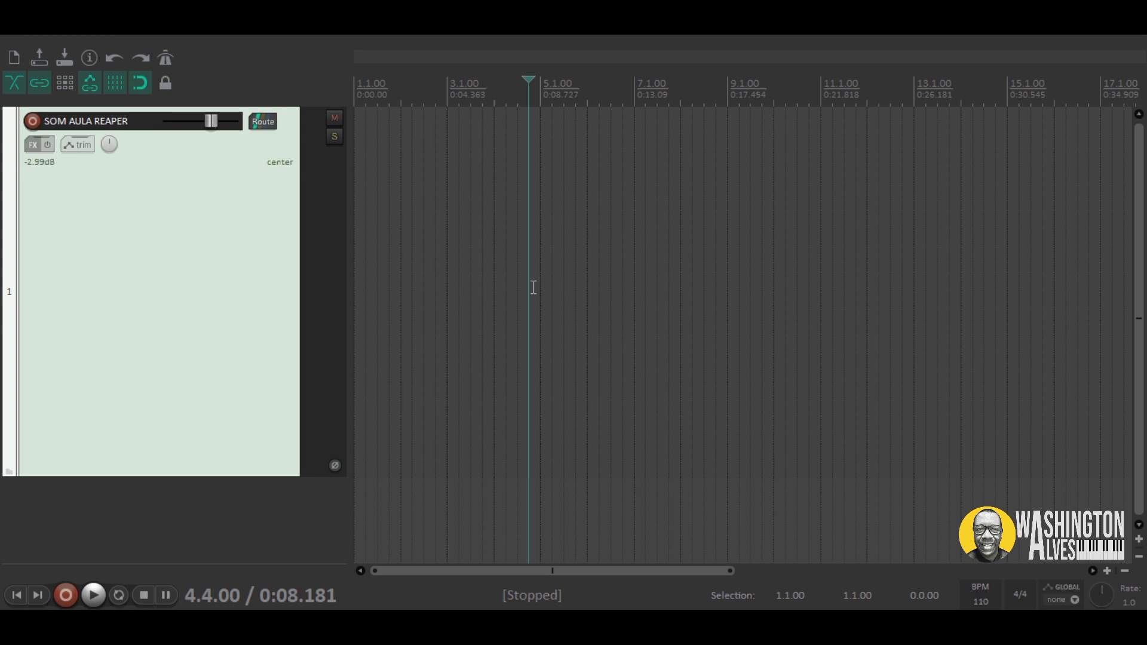
- Undo the deletion of the original audio item and place the edit cursor at 6.3.00
scroll(534, 288, "up", 2)
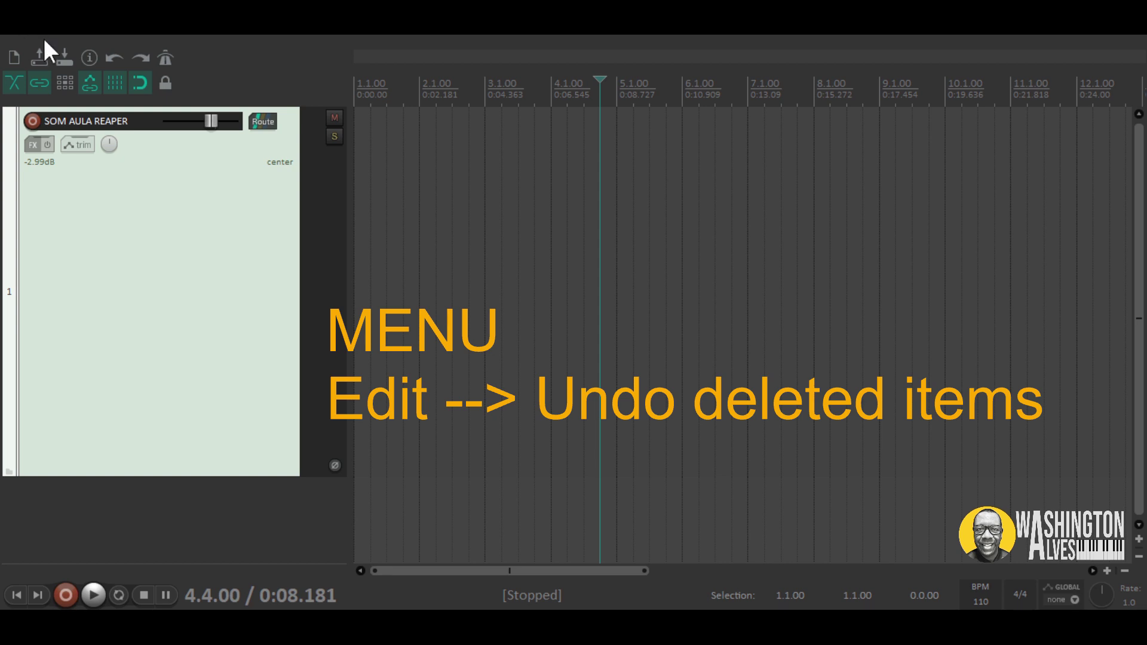
key("ctrl+z")
scroll(610, 123, "down", 2)
left_click(611, 122)
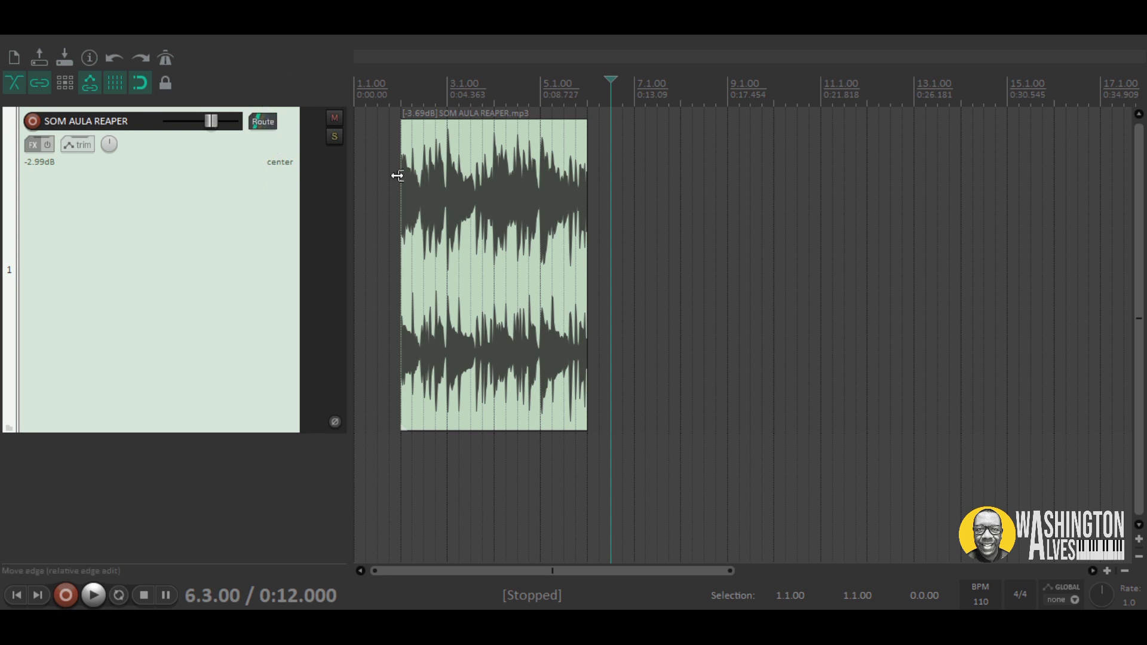
- Place the edit cursor at 1.3.00, select the audio item and turn off snapping
scroll(436, 201, "up", 5)
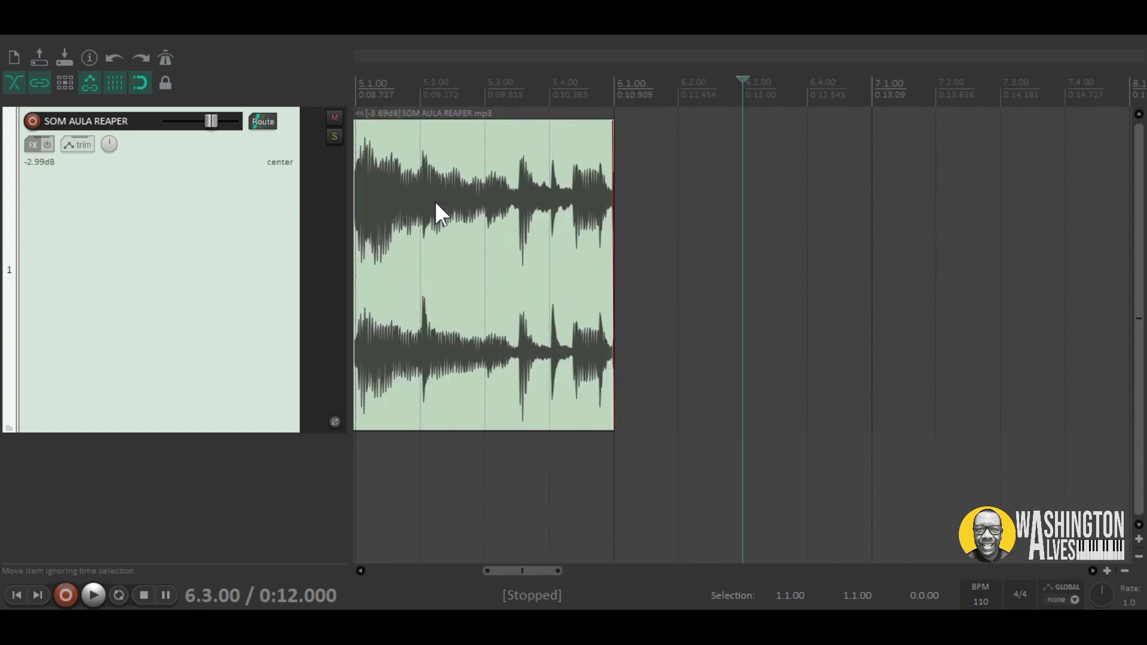
left_click_drag(531, 570, 436, 573)
scroll(566, 383, "down", 2)
left_click_drag(507, 572, 412, 571)
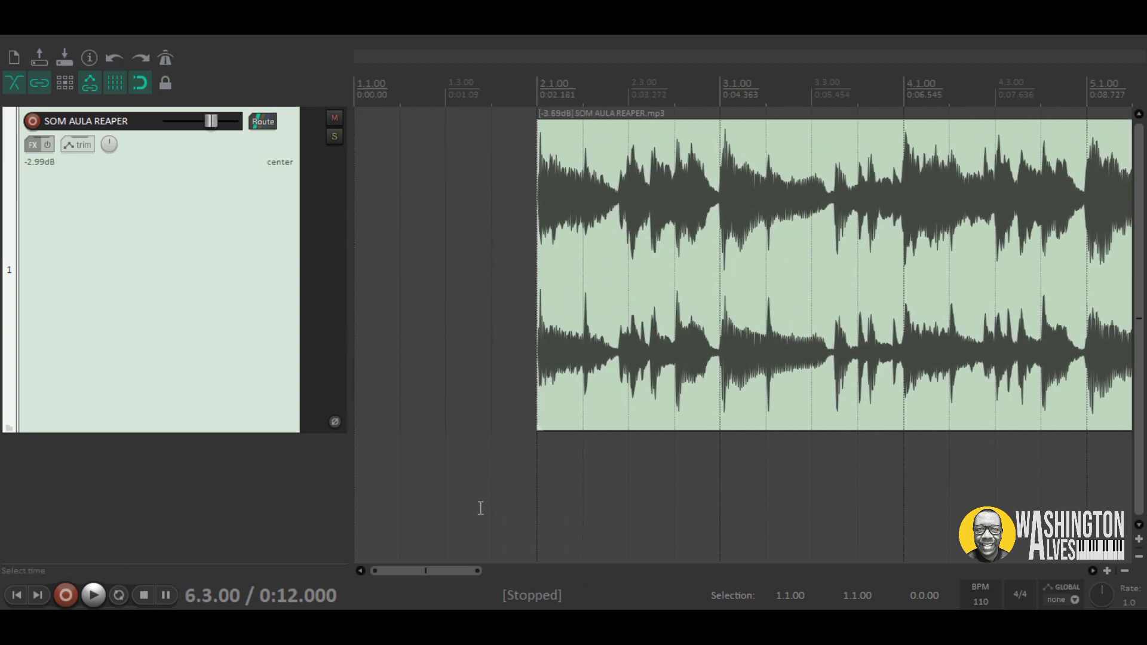
left_click(428, 472)
scroll(457, 199, "down", 2)
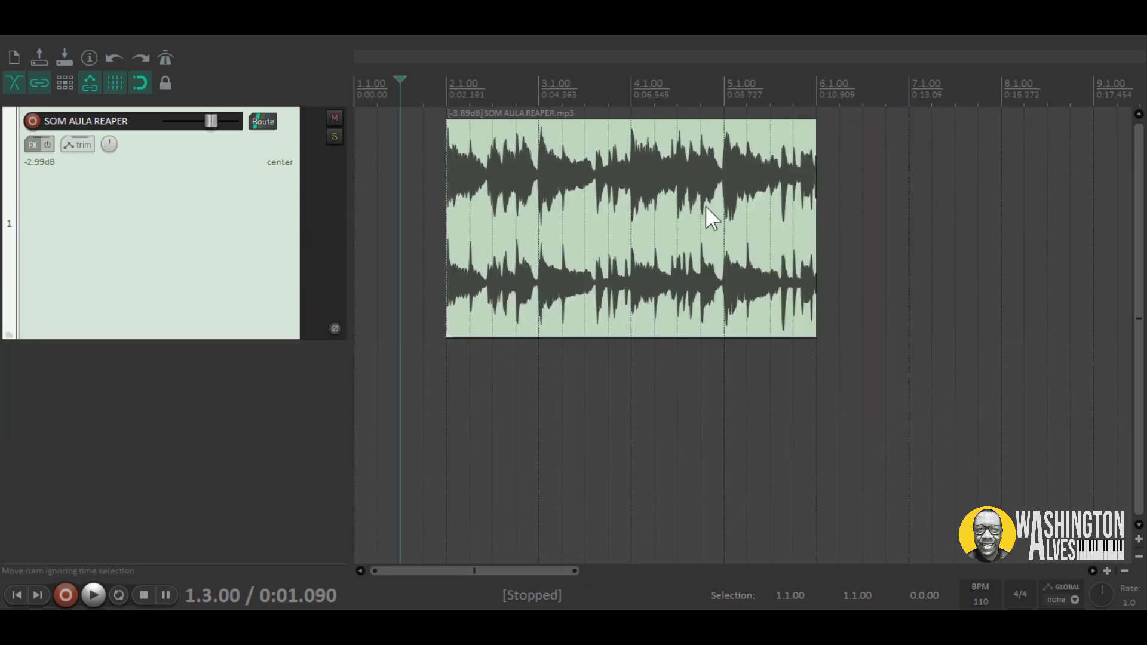
mouse_move(597, 194)
left_mouse_down()
mouse_move(636, 196)
mouse_move(584, 192)
left_mouse_up()
key("alt+p")
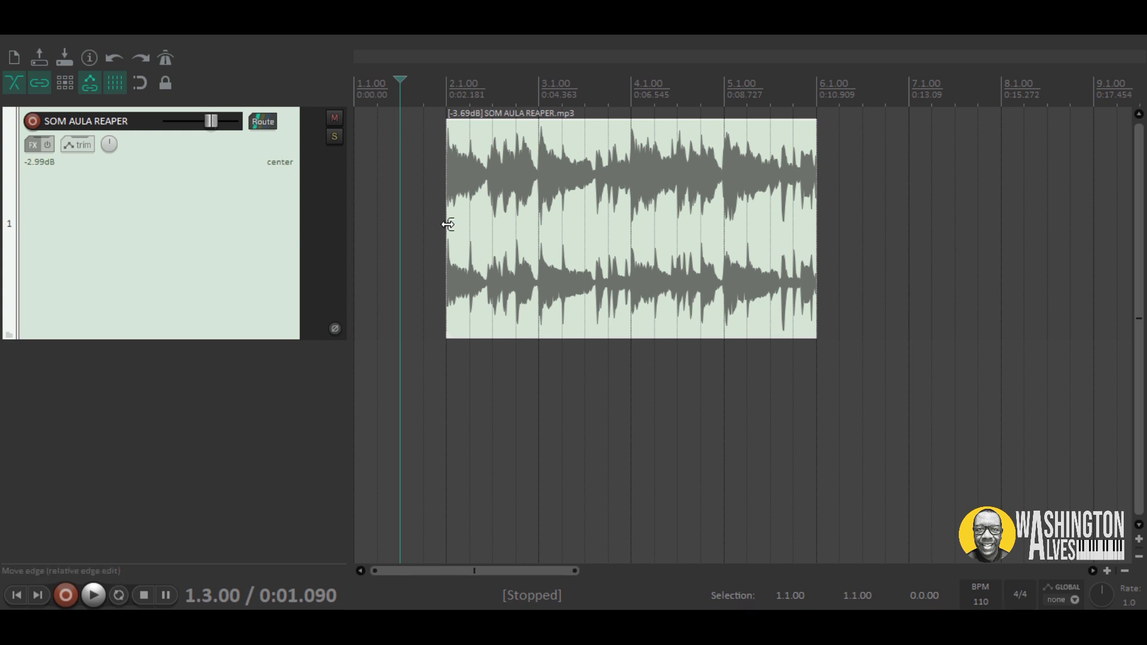
- Try trimming the audio item's start and end edges, and extend them back to the full length
mouse_move(449, 224)
left_mouse_down()
mouse_move(484, 230)
mouse_move(415, 230)
mouse_move(476, 239)
mouse_move(447, 236)
left_mouse_up()
mouse_move(446, 233)
left_mouse_down()
mouse_move(511, 230)
mouse_move(445, 232)
left_mouse_up()
left_click_drag(817, 235, 759, 247)
left_click_drag(801, 245, 816, 245)
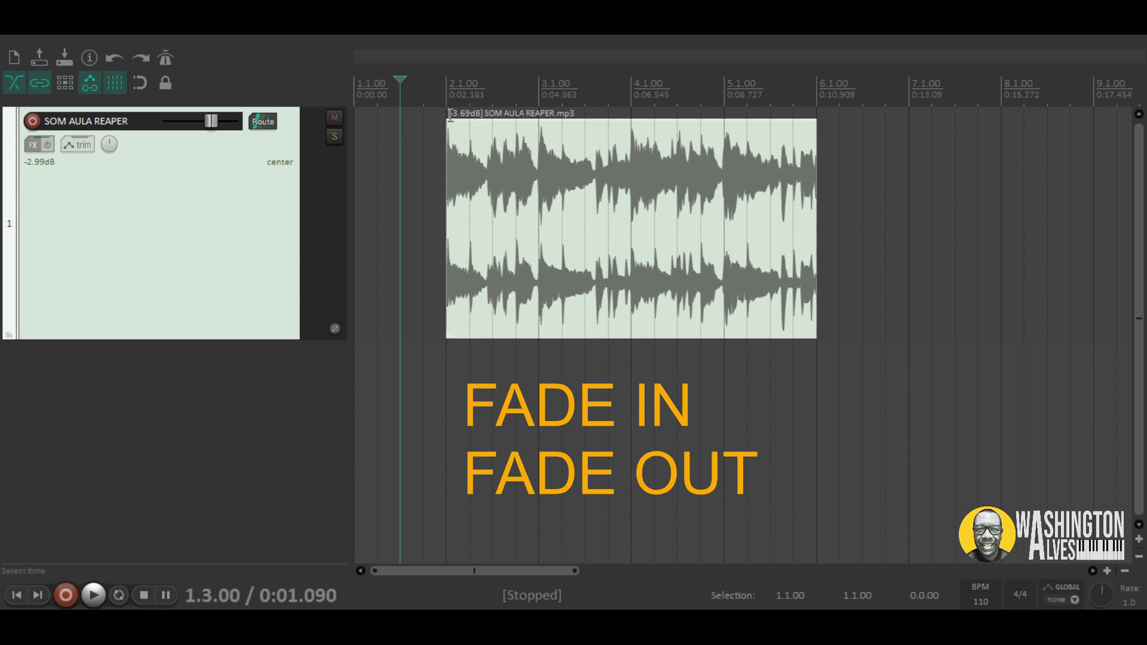
- Add a long fade-in reaching to about 5.2 on the audio item, audition it, and remove the fade
left_click_drag(448, 124, 760, 116)
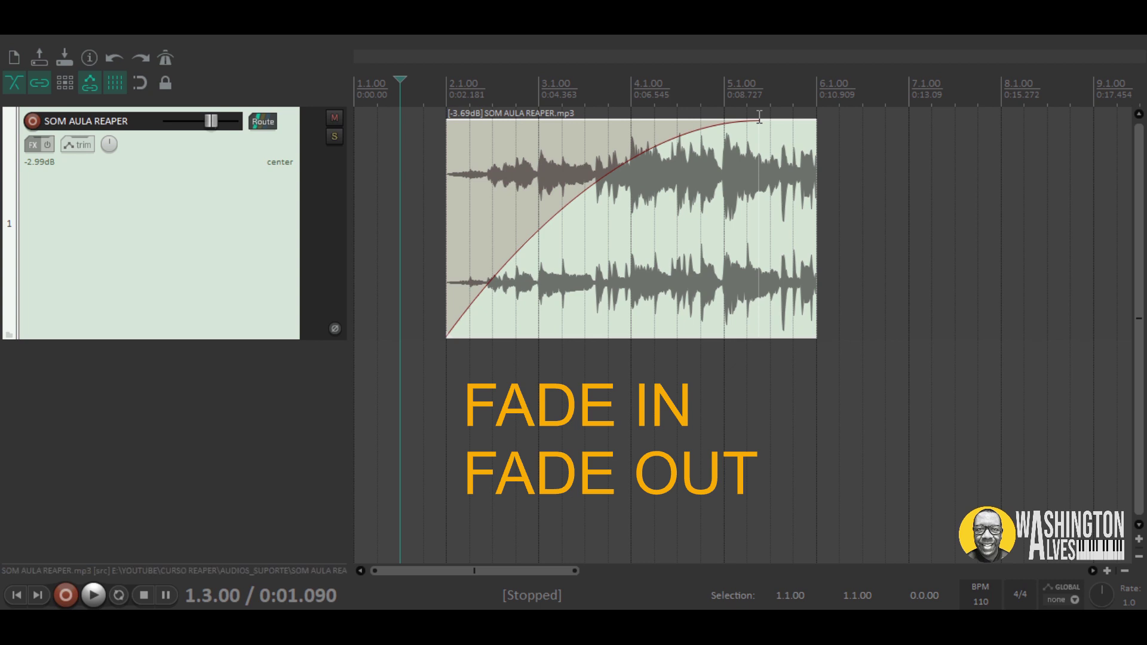
key("space")
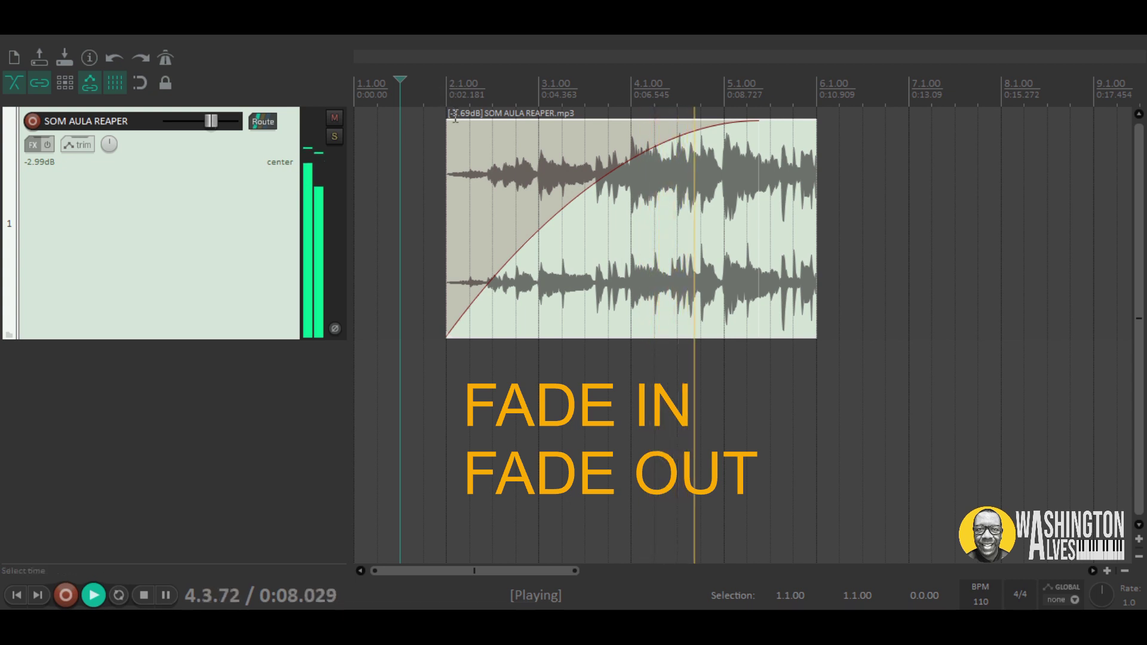
key("space")
left_click_drag(757, 121, 405, 118)
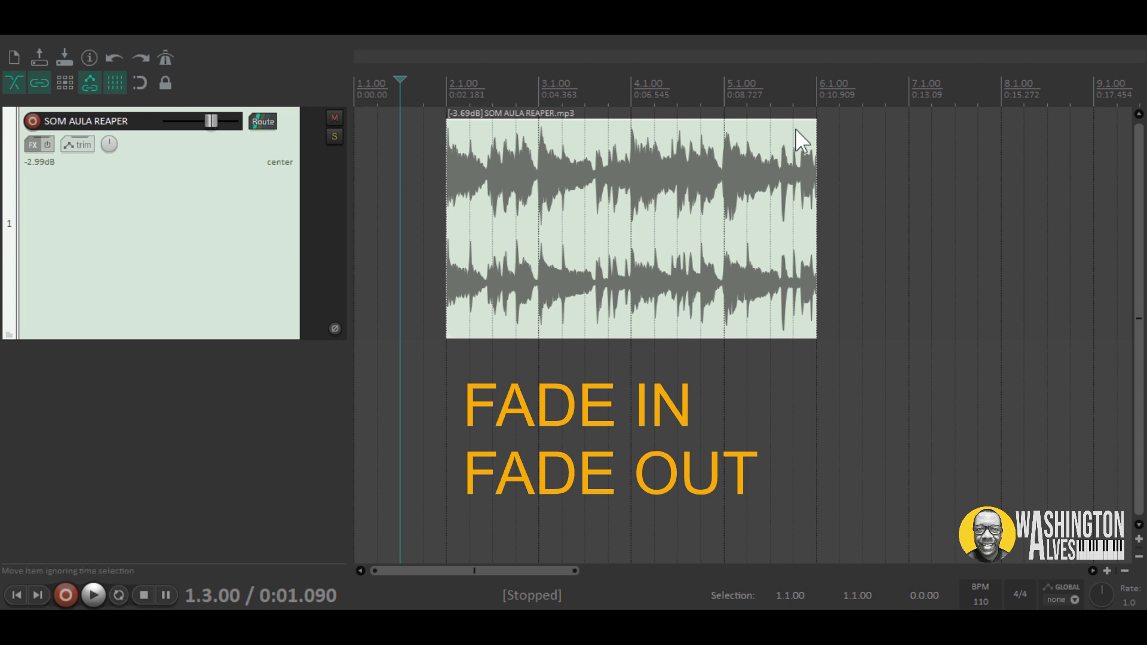
- Add a fade-out starting shortly before 4.1.00 on the audio item, audition it, and remove the fade
left_click_drag(817, 121, 615, 139)
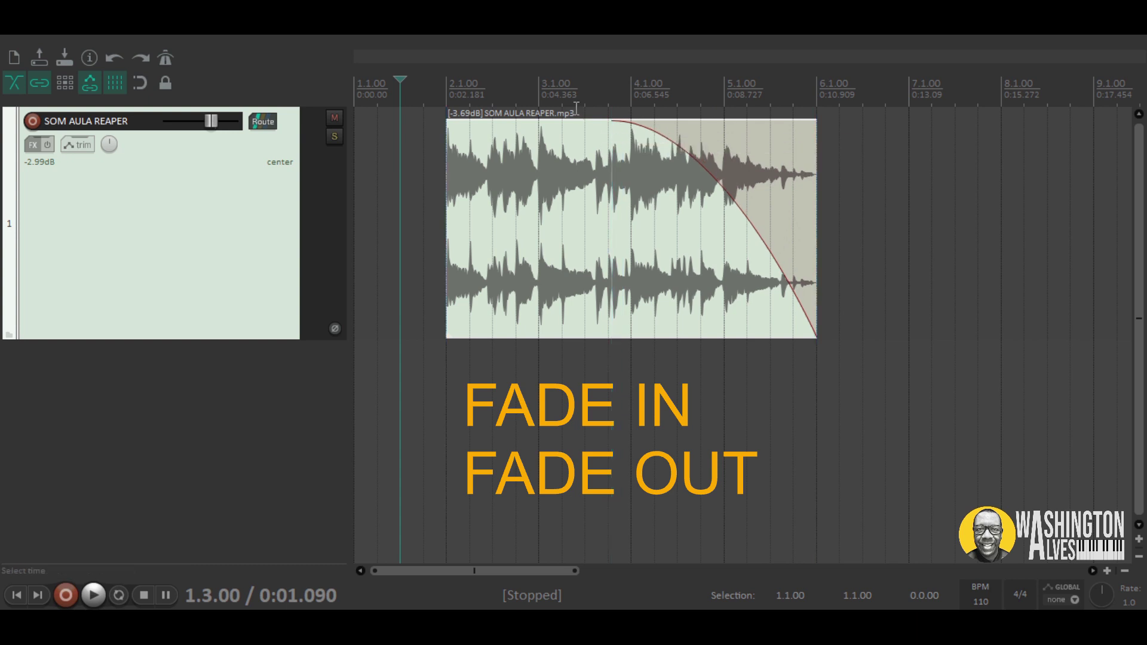
left_click(571, 99)
key("space")
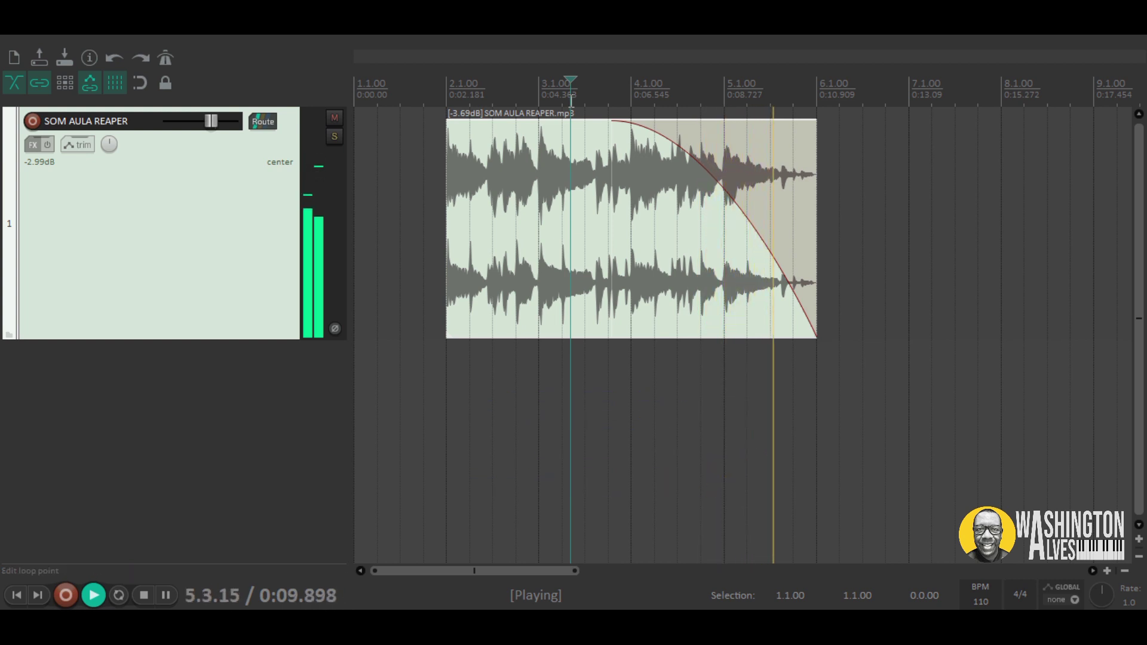
key("space")
left_click_drag(638, 120, 873, 107)
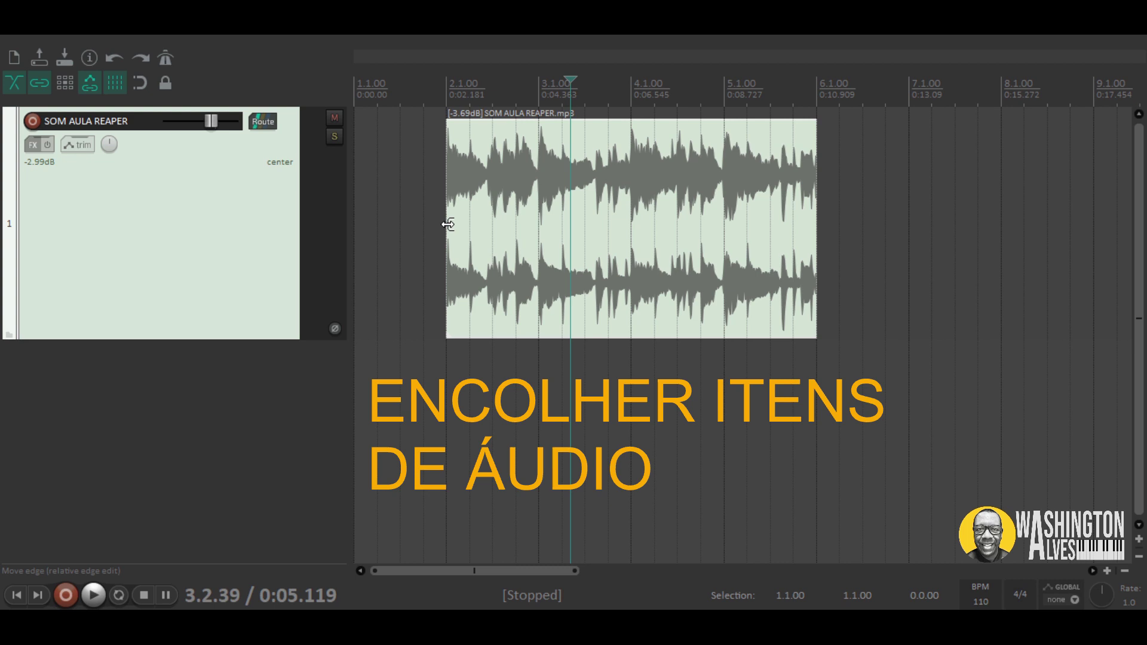
- Time-compress the audio item by moving its start to about 3.1.00, at a rate of about 1.336, and play it
left_click_drag(447, 224, 539, 229)
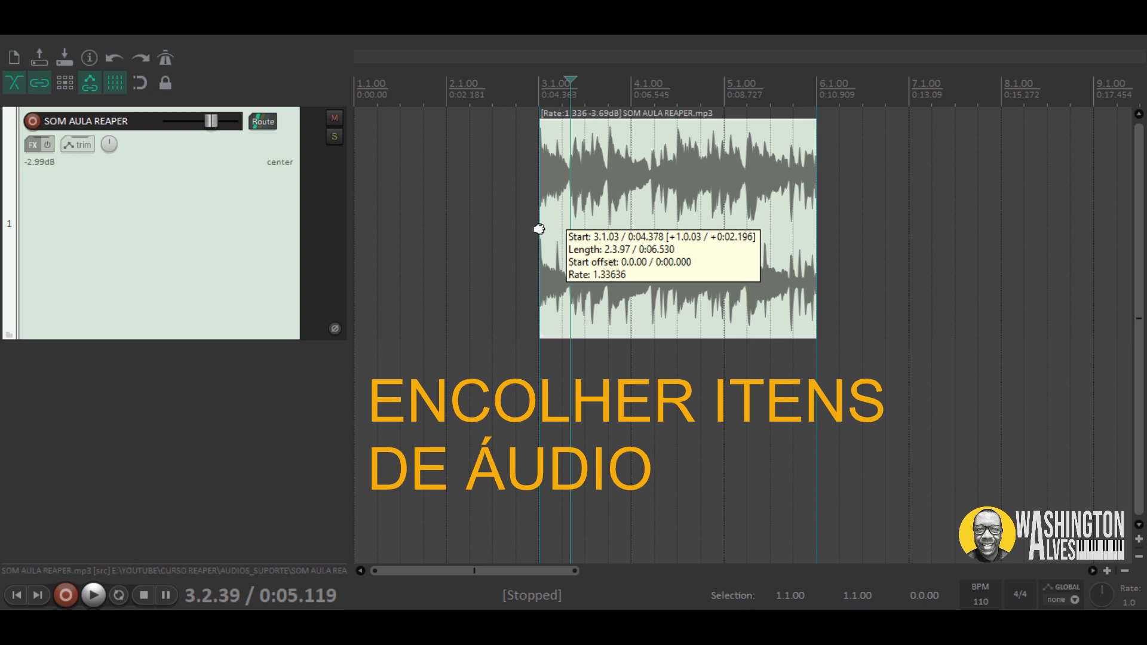
left_click_drag(540, 229, 542, 229)
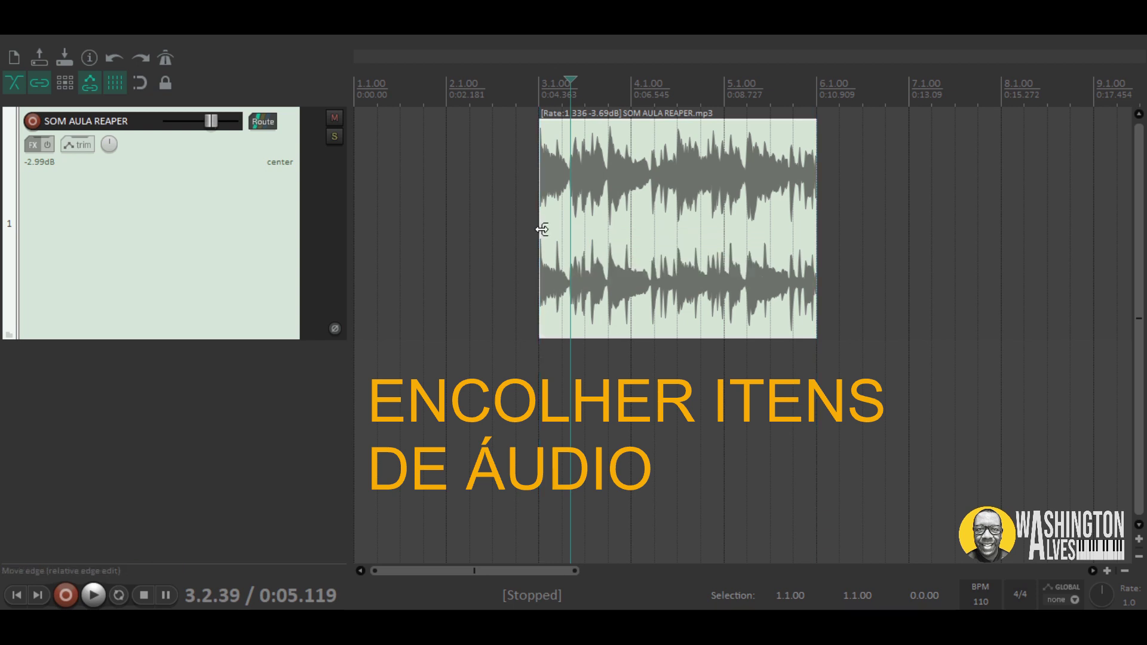
left_click(539, 113)
key("space")
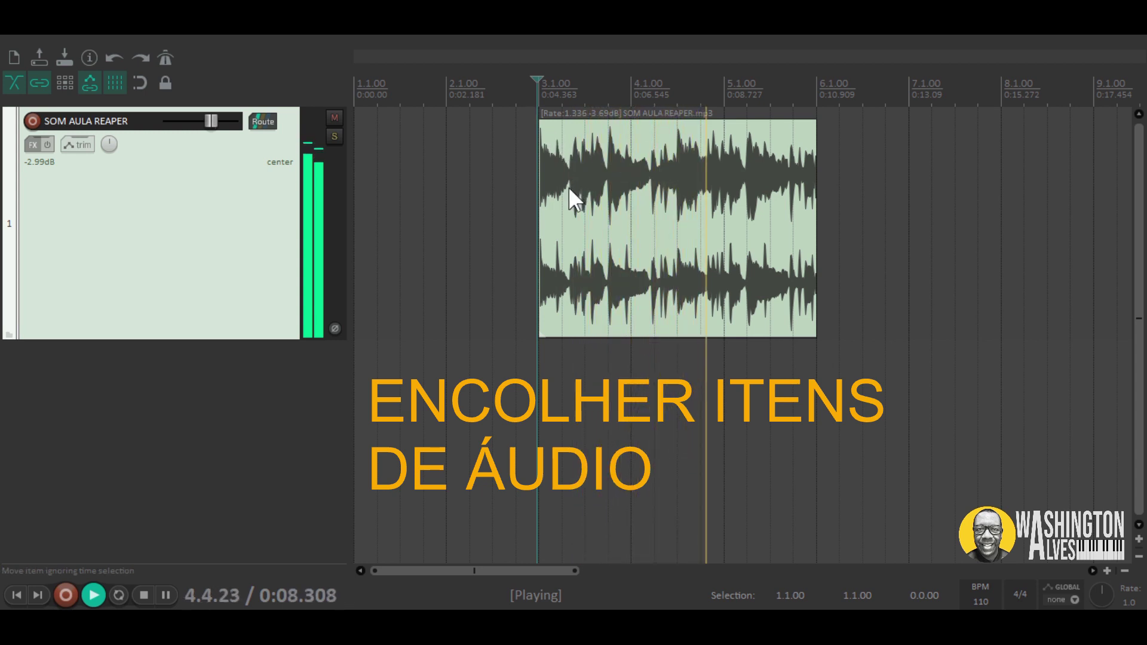
key("space")
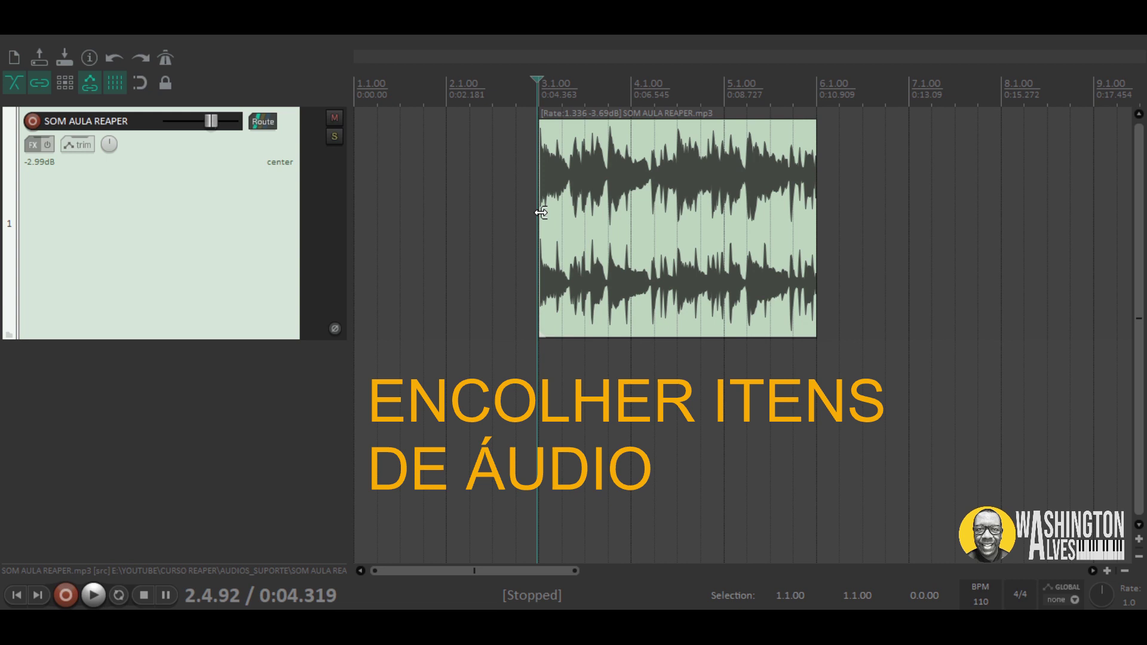
- Time-stretch the audio item from 1.1.00 to slightly past 6.3.00, for a rate of about 0.722
left_click_drag(541, 212, 347, 225)
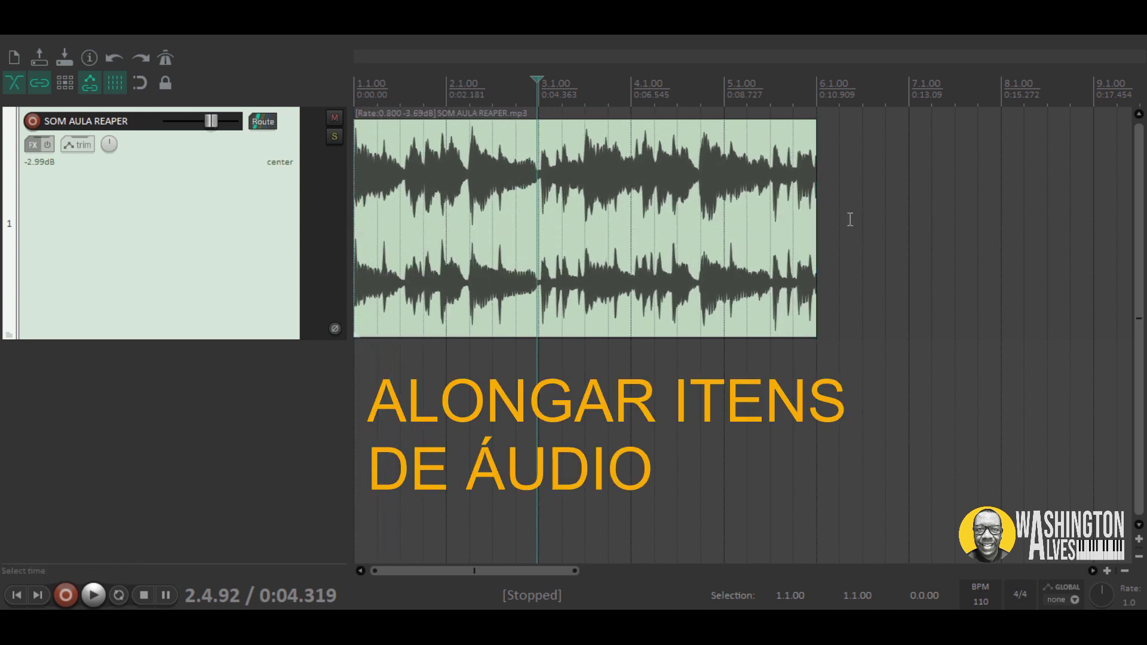
left_click_drag(818, 238, 866, 239)
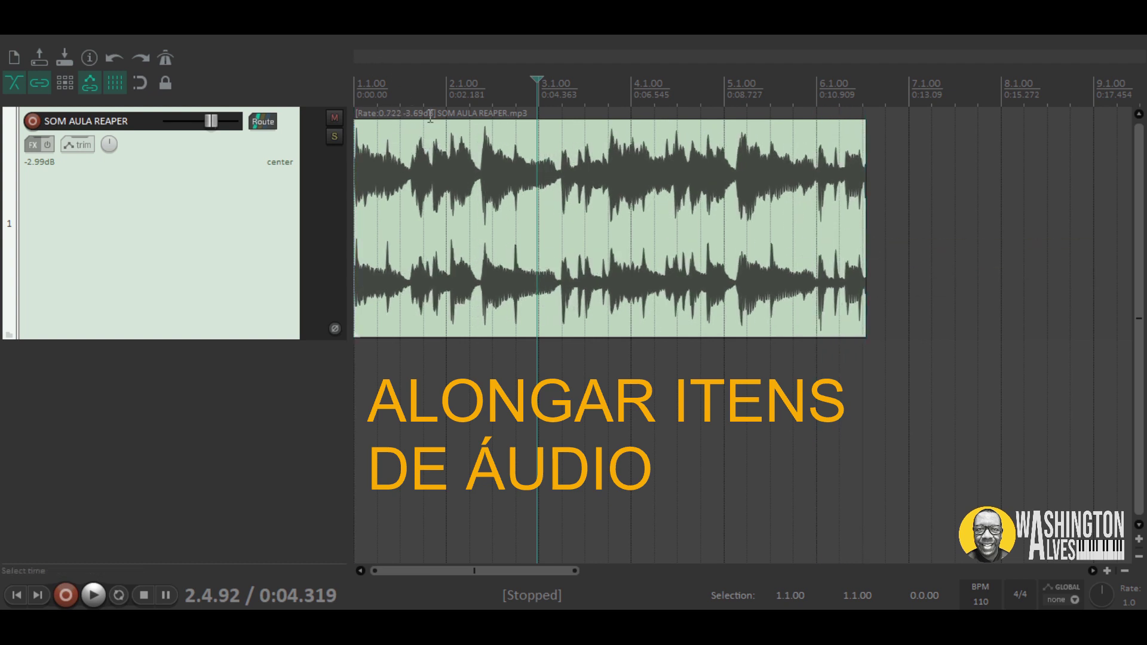
- Audition the time-stretched audio item and undo the last item edit
key("space")
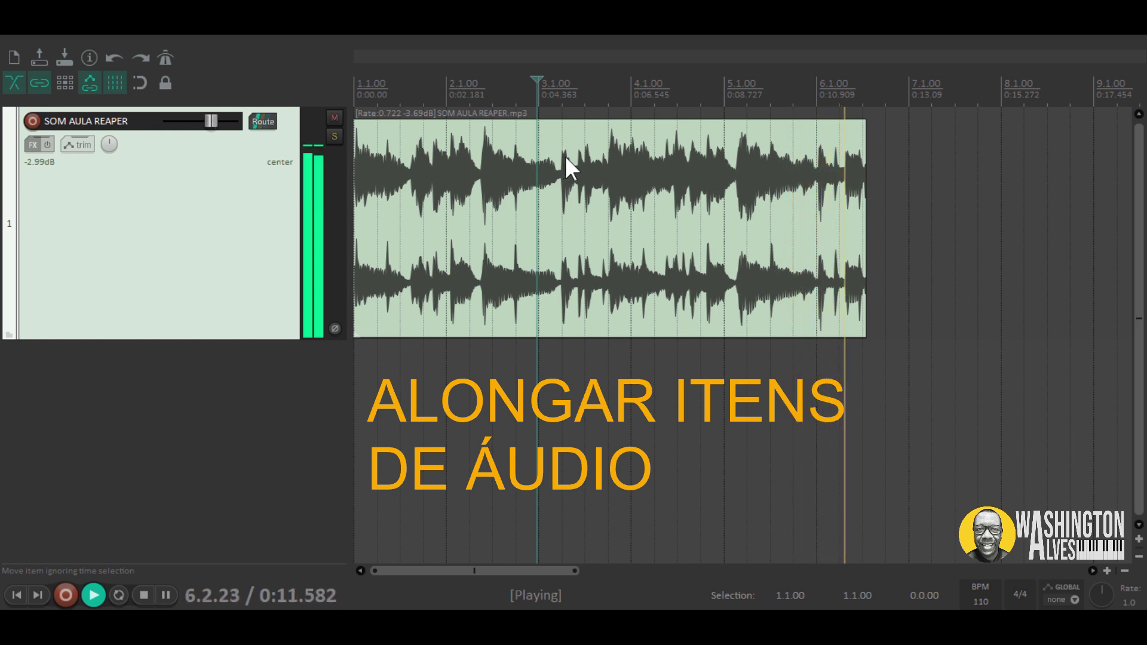
key("space")
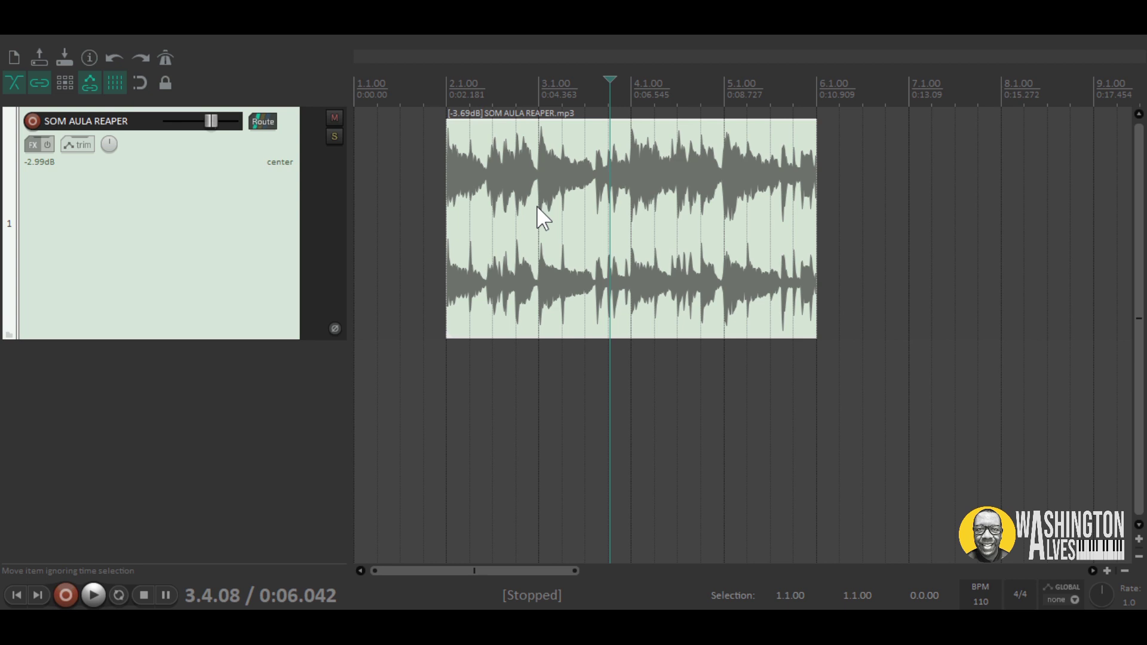
mouse_move(534, 206)
left_mouse_down()
mouse_move(586, 224)
mouse_move(540, 216)
left_mouse_up()
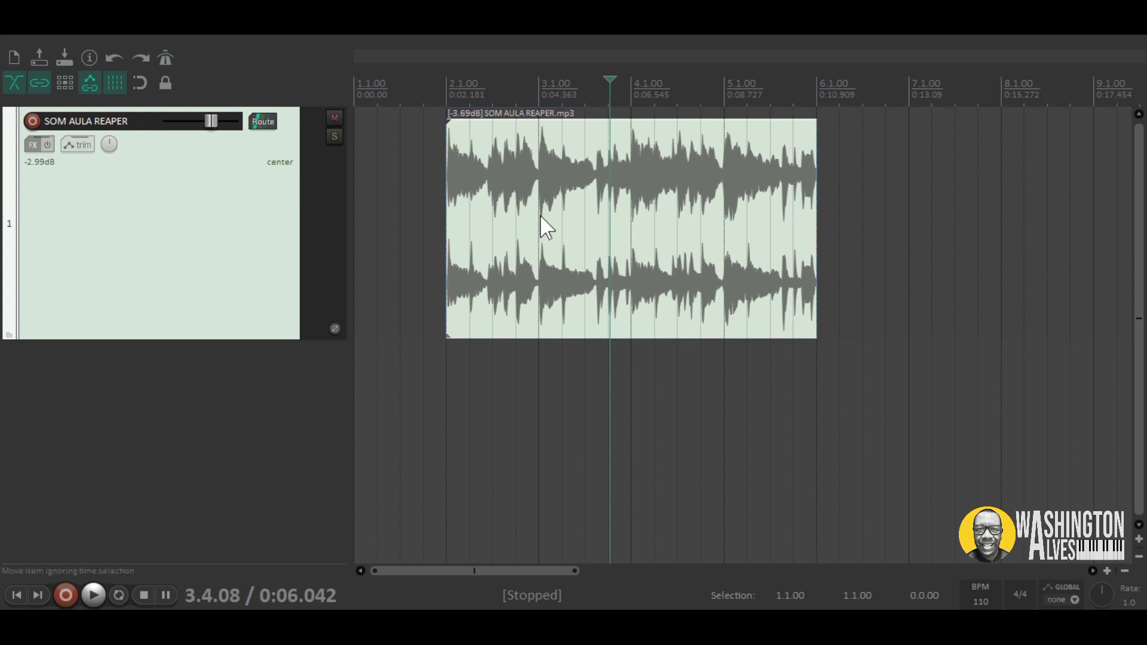
key("ctrl+z")
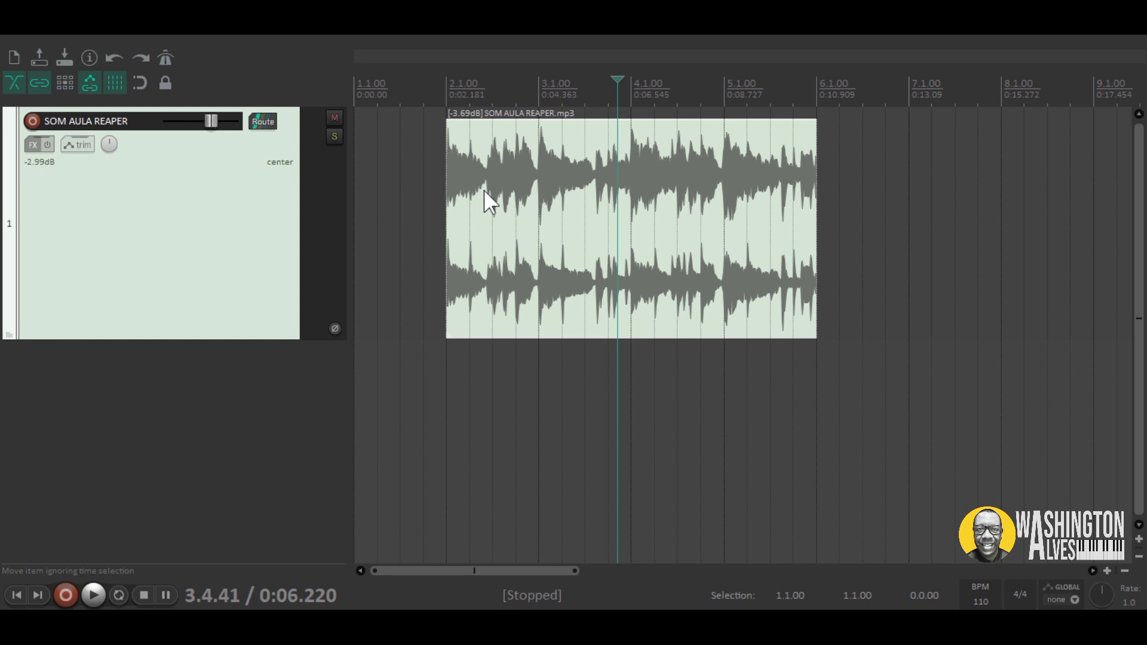
- Split the audio item at about 2.2.99
left_click(486, 189)
left_click(619, 190)
left_click(629, 200)
left_click(492, 183)
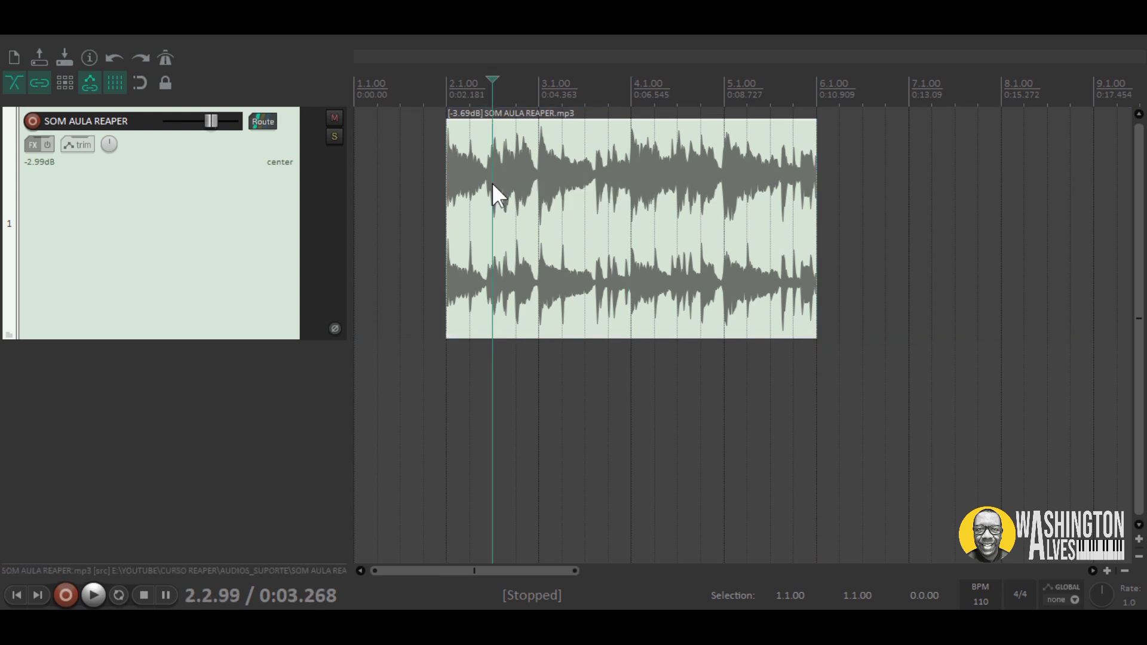
key("s")
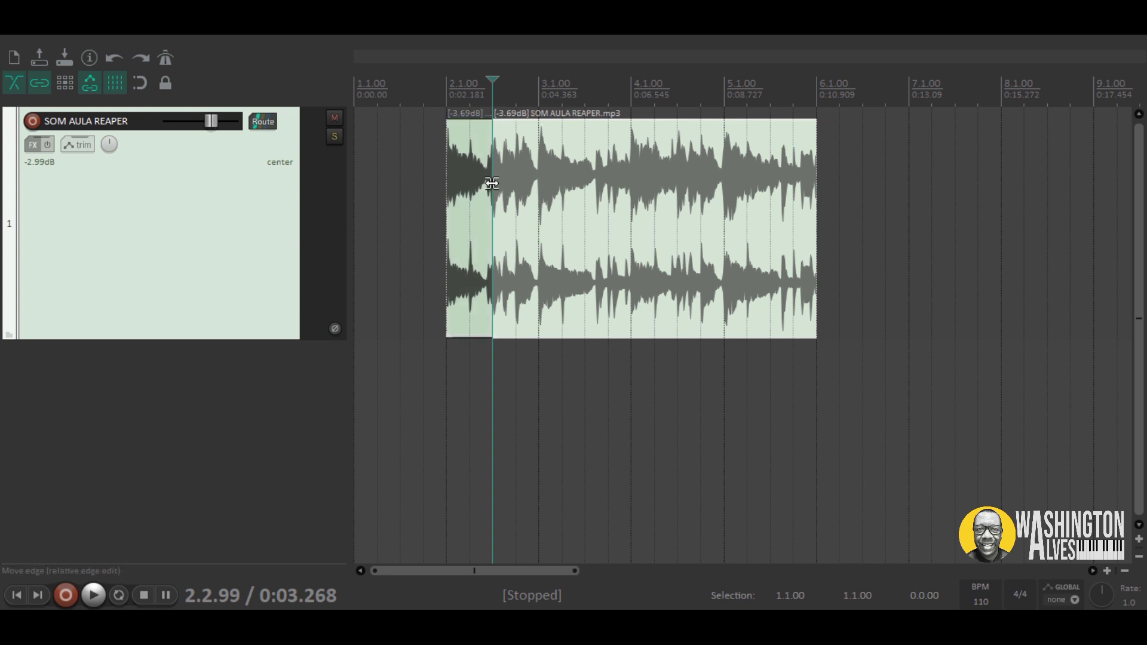
- Select the two split pieces of the audio item alternately to check that they are separate
left_click(477, 244)
left_click(518, 234)
left_click(476, 229)
left_click(520, 228)
left_click(470, 229)
- Split the remaining audio item at five more points between about 2.4.92 and 5.1.78
left_click(538, 209)
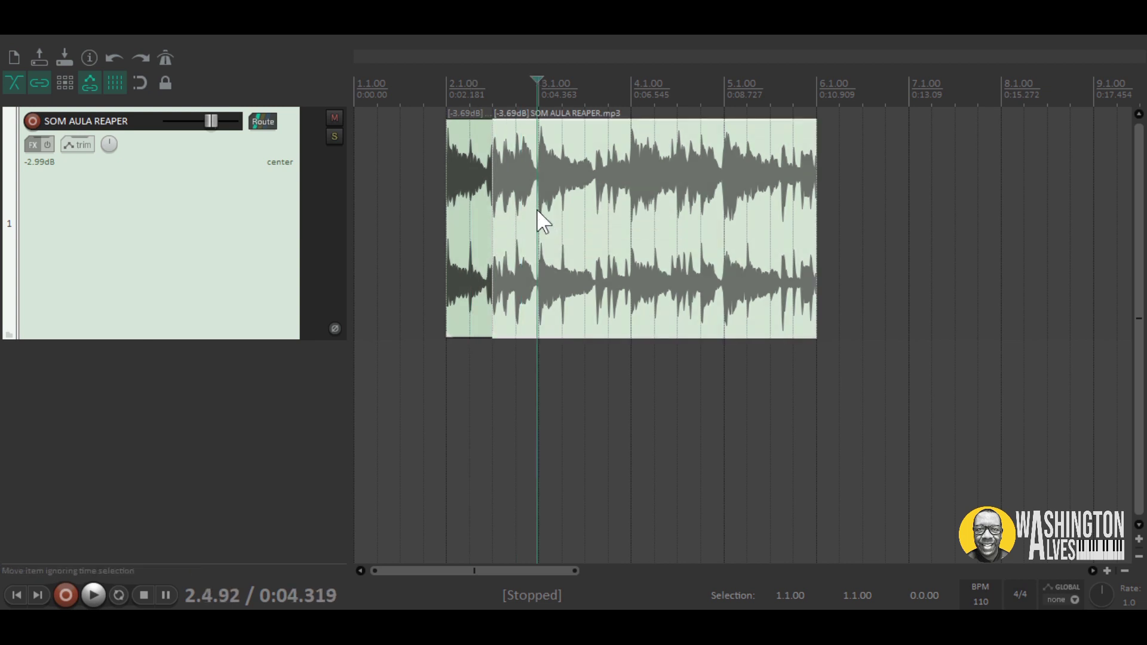
key("s")
left_click(586, 202)
key("s")
left_click(648, 211)
key("s")
left_click(687, 211)
key("s")
left_click(741, 209)
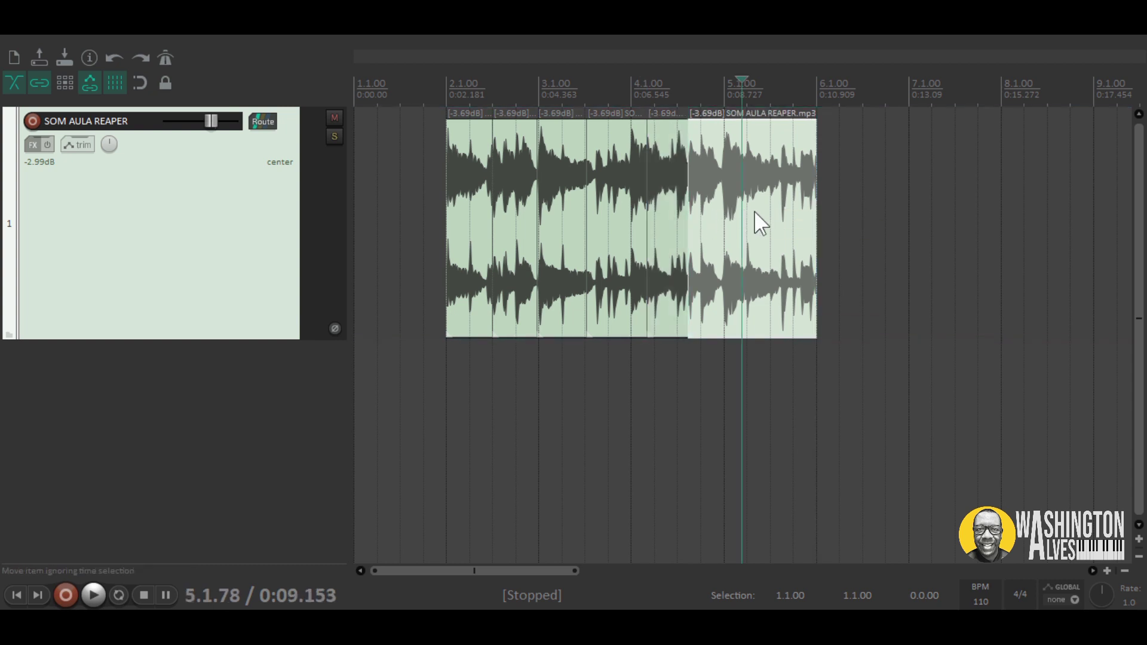
key("s")
- Select the split pieces one after another, from the last back to the first
left_click(781, 213)
left_click(718, 222)
left_click(676, 224)
left_click(617, 224)
left_click(512, 236)
left_click(480, 243)
- Split the audio item into six pieces at new points, the last cut near 5.2.00
left_click_drag(480, 243, 562, 191)
left_click(508, 209)
left_click(644, 231)
left_click_drag(752, 226, 700, 234)
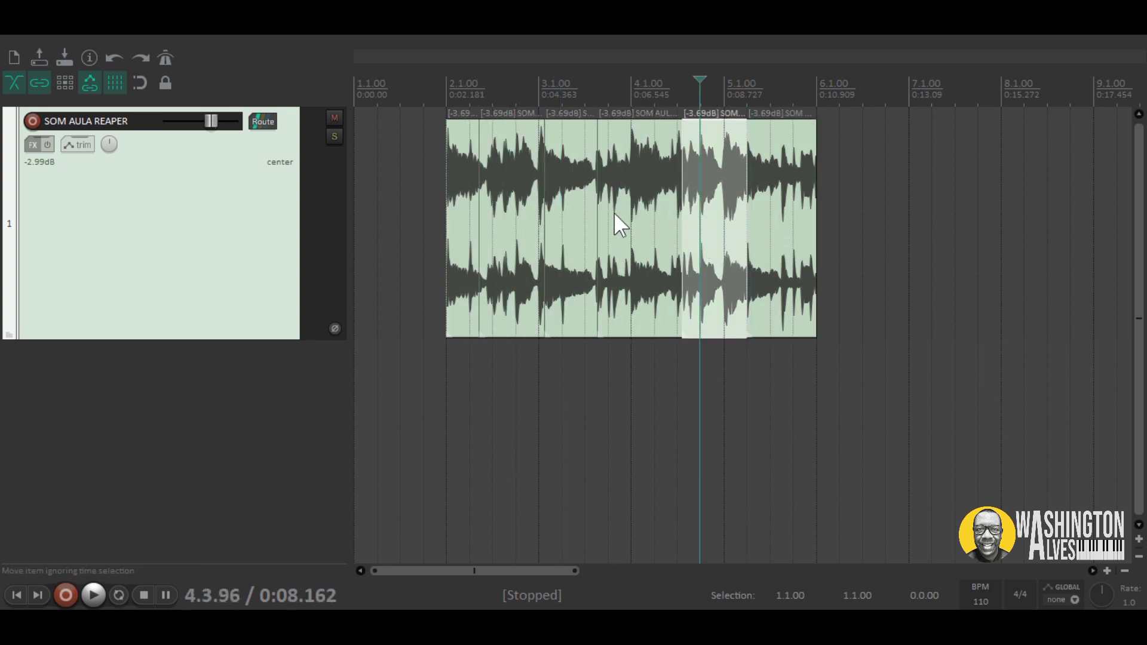
- Select several of the new split pieces in turn and try a paste just past the last one
left_click(571, 218)
left_click(507, 235)
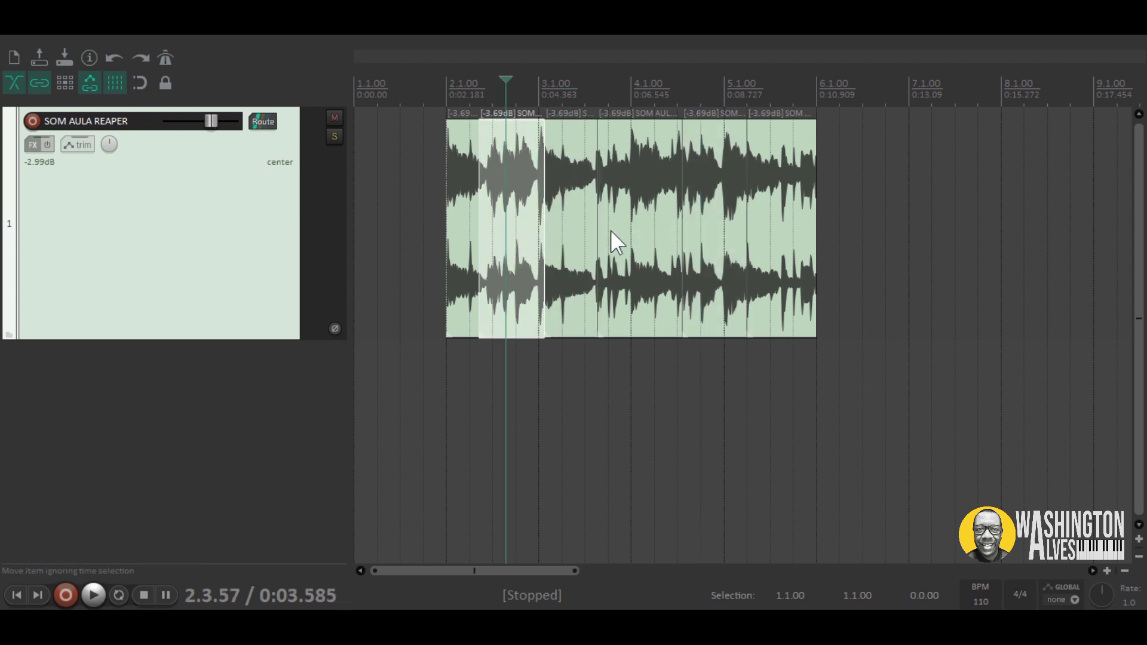
left_click(704, 227)
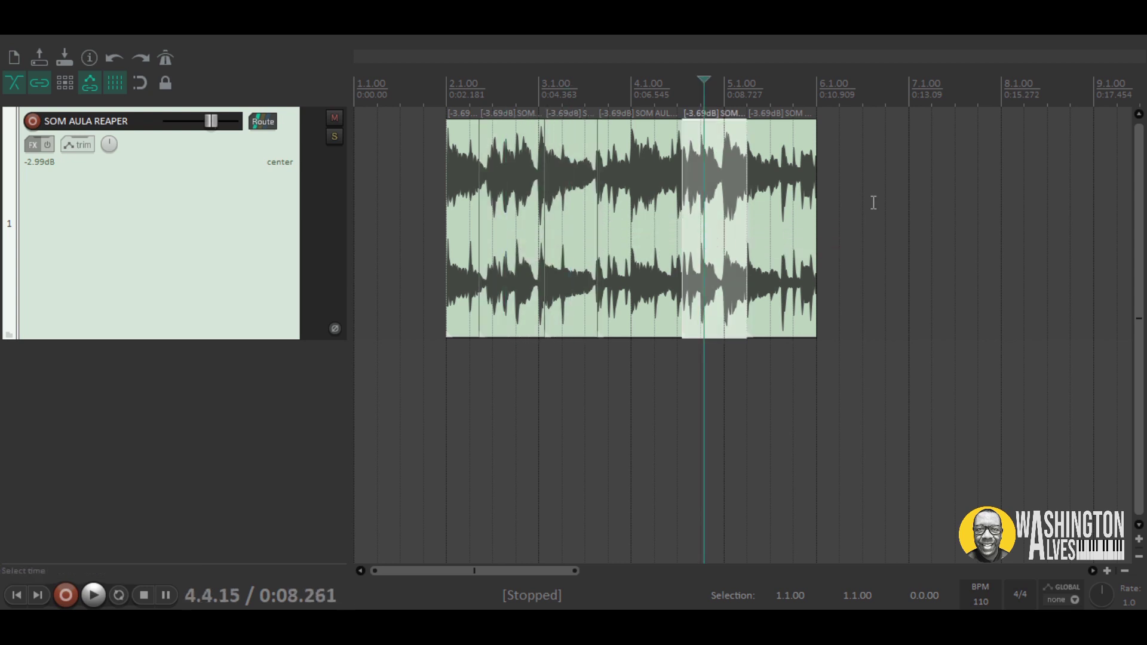
left_click(837, 208)
key("ctrl+v")
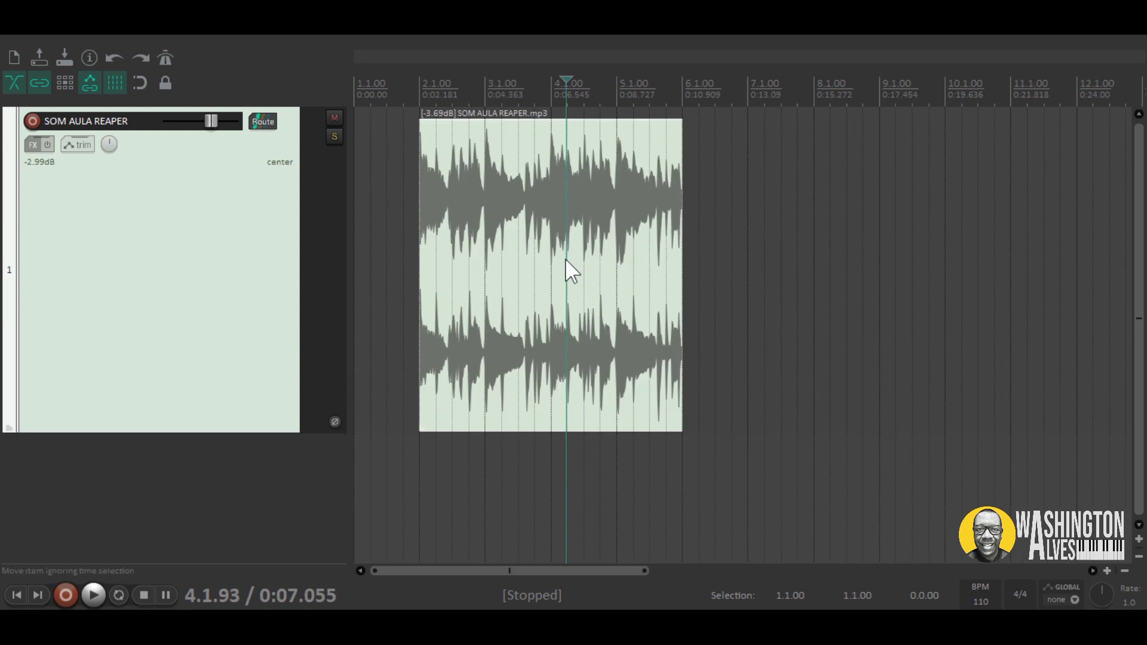
- Duplicate the whole audio item on the same track, with the copy starting between 6.2.00 and 6.3.00
left_click(535, 241)
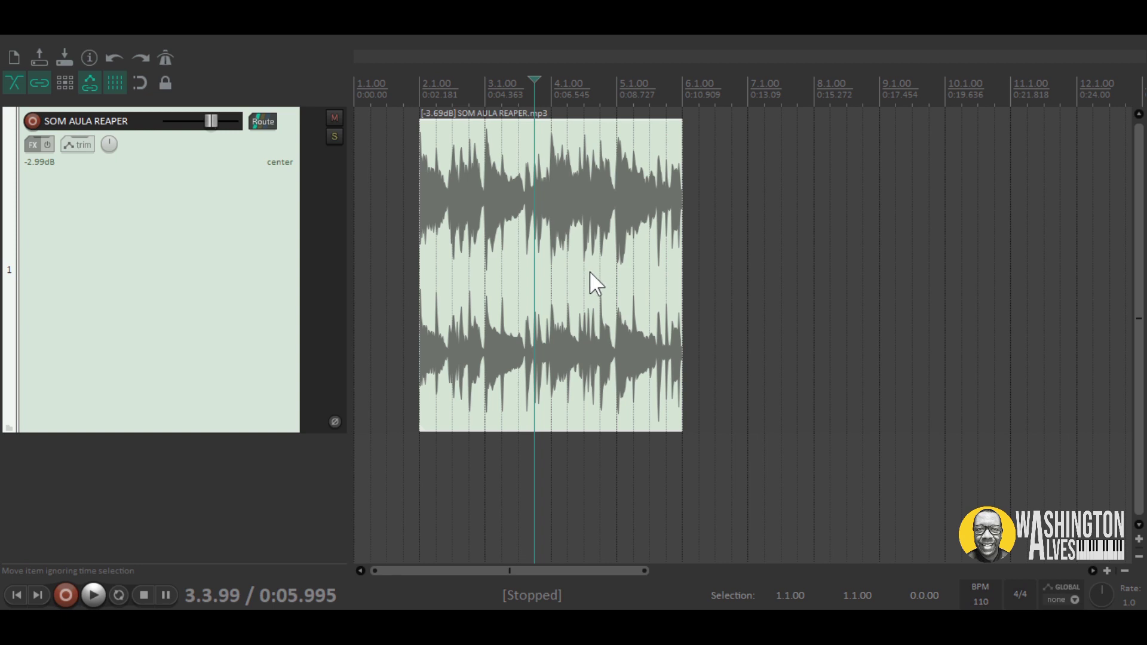
left_click_drag(563, 271, 857, 285)
scroll(601, 306, "down", 3)
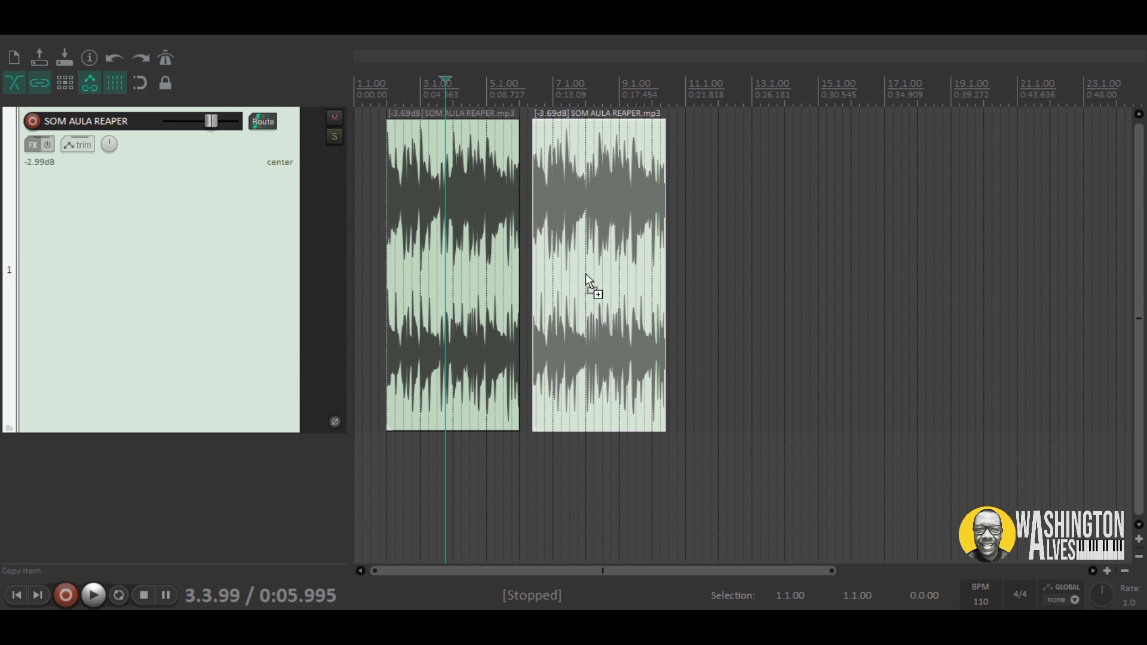
- Add a third copy of the audio item after the second one and undo that copy
left_click_drag(585, 273, 734, 265)
scroll(702, 268, "up", 2)
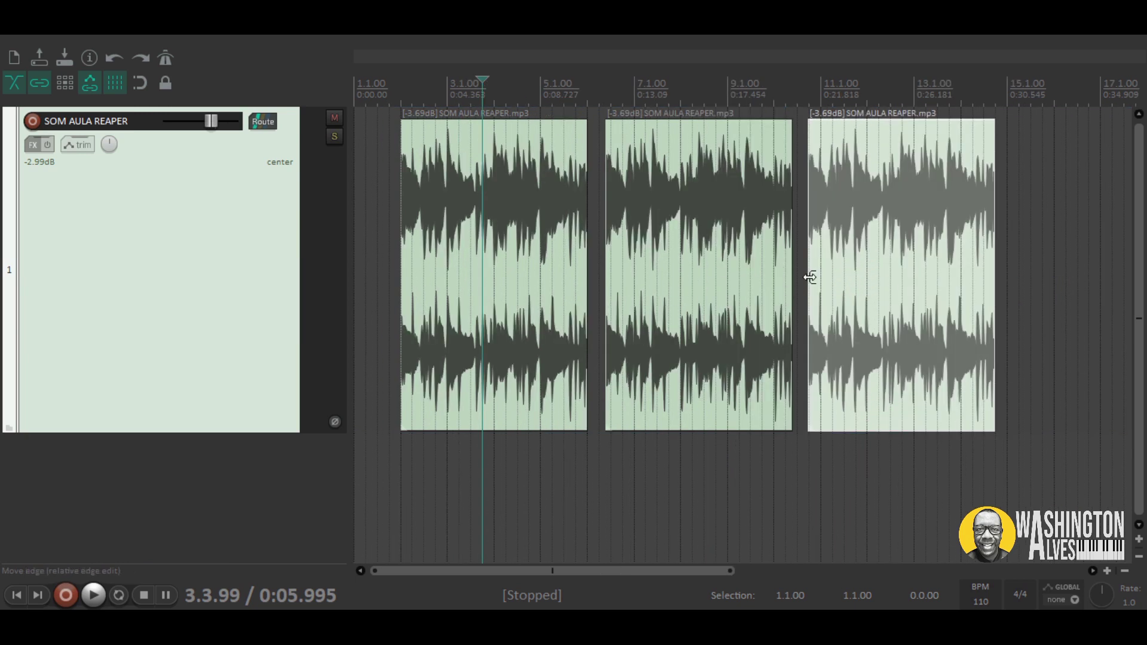
key("ctrl+z")
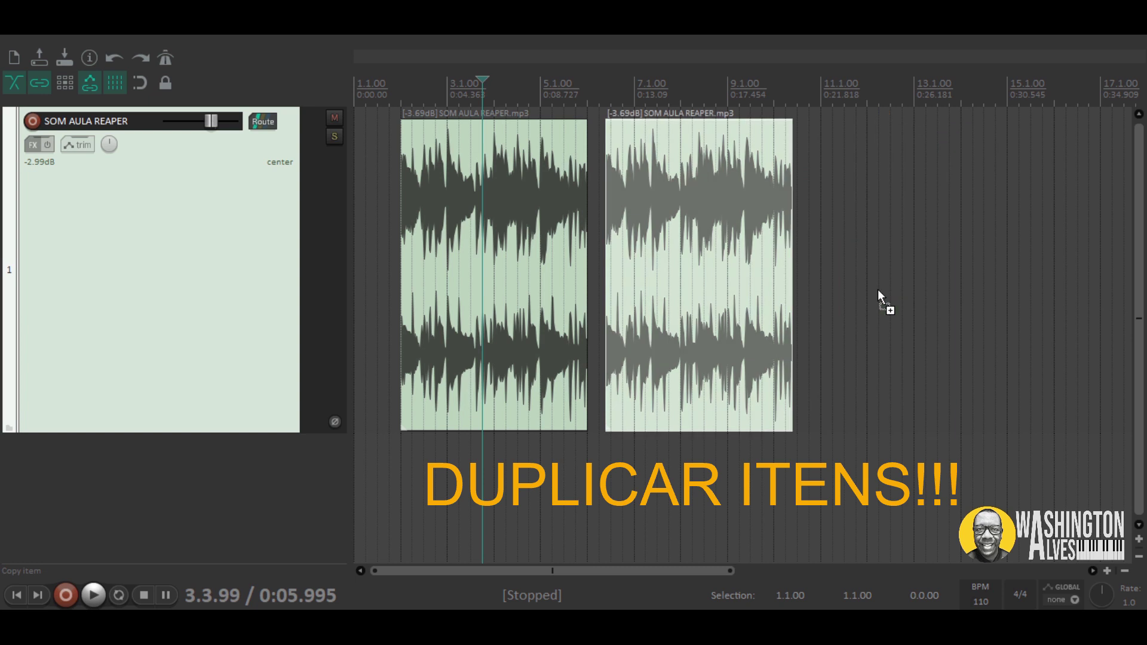
- Move the copied item earlier so it overlaps the end of the first item and crossfades from about 4.4 to 6.1.00
scroll(556, 152, "up", 2)
scroll(556, 152, "up", 2)
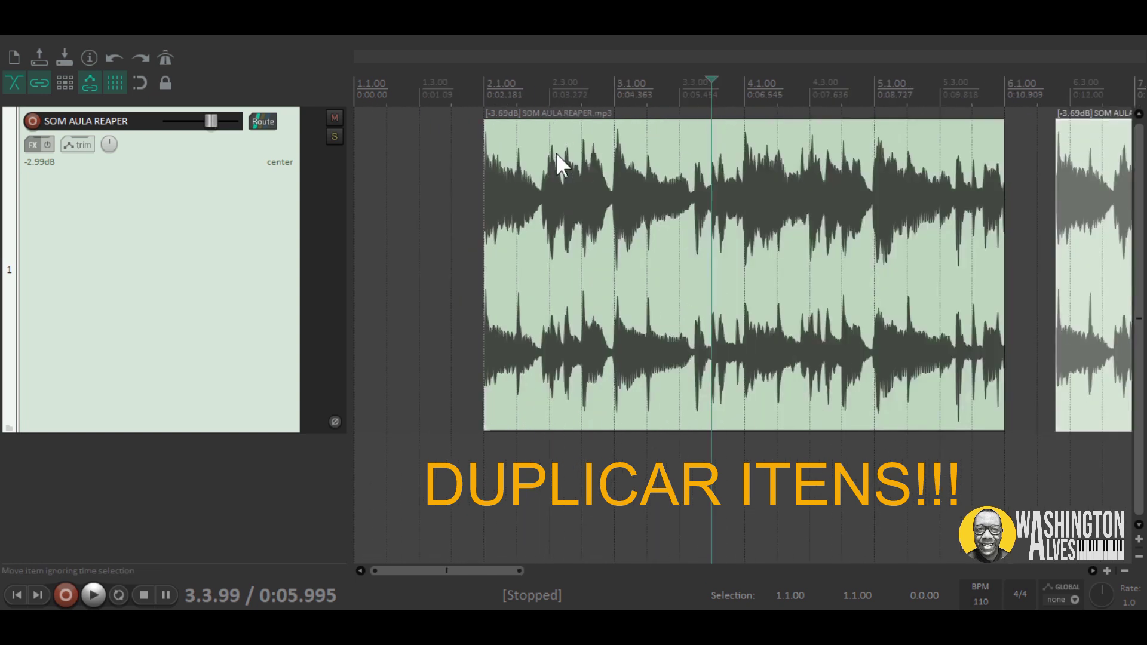
left_click_drag(451, 569, 530, 569)
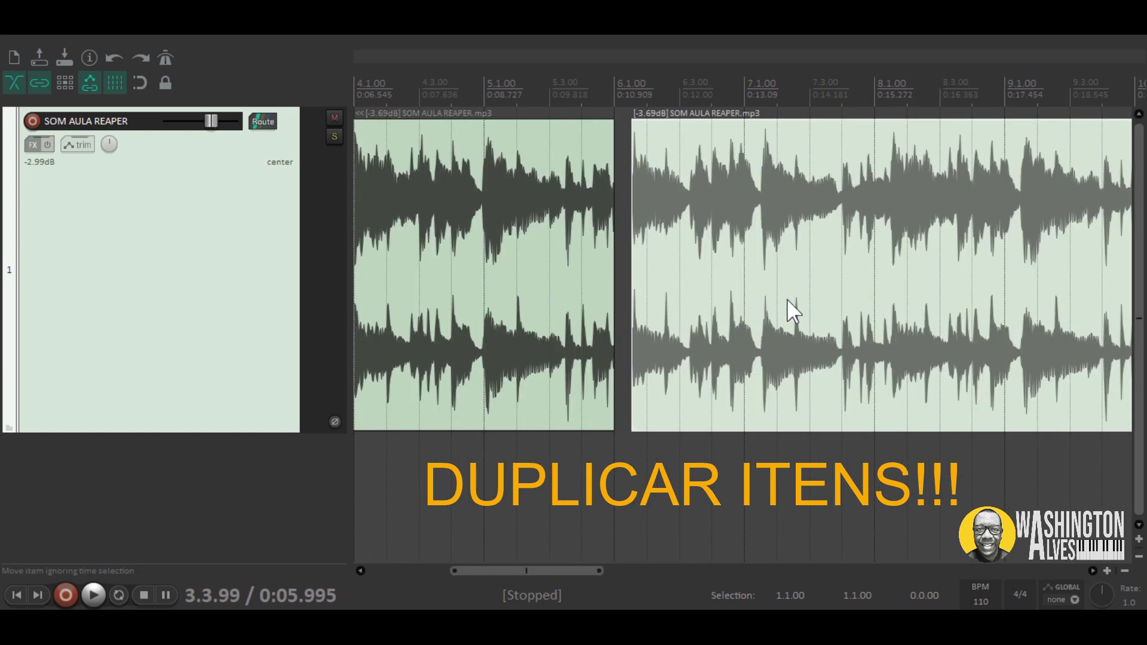
left_click_drag(934, 291, 763, 299)
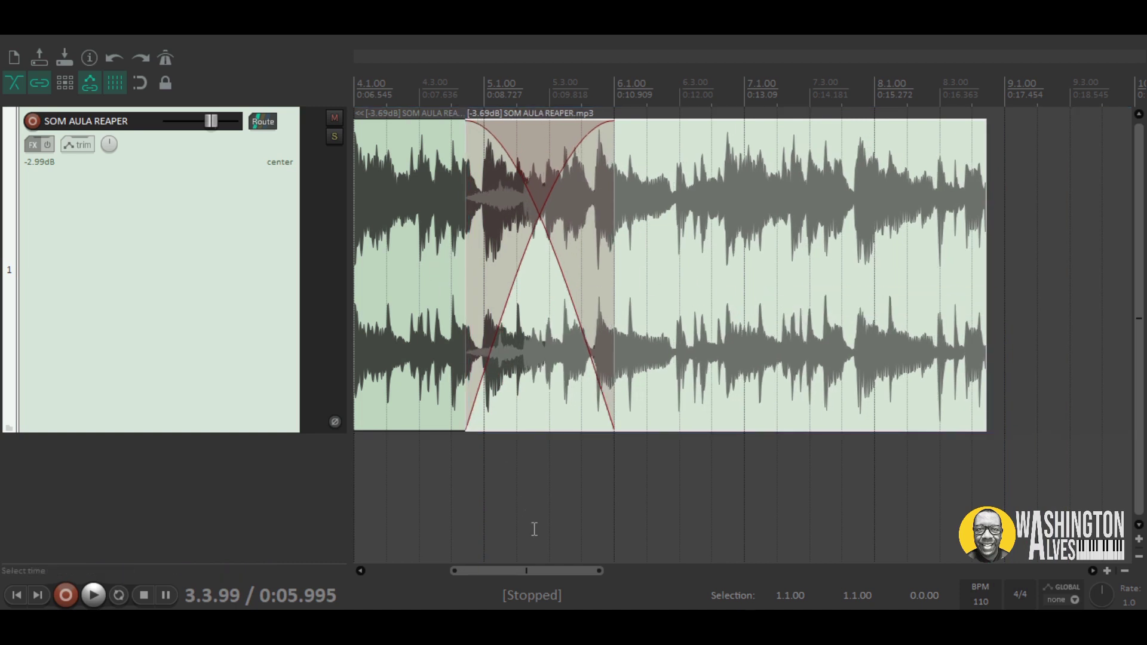
- Audition the crossfade between the two items by playing from about 4.3.44
left_click_drag(521, 572, 464, 571)
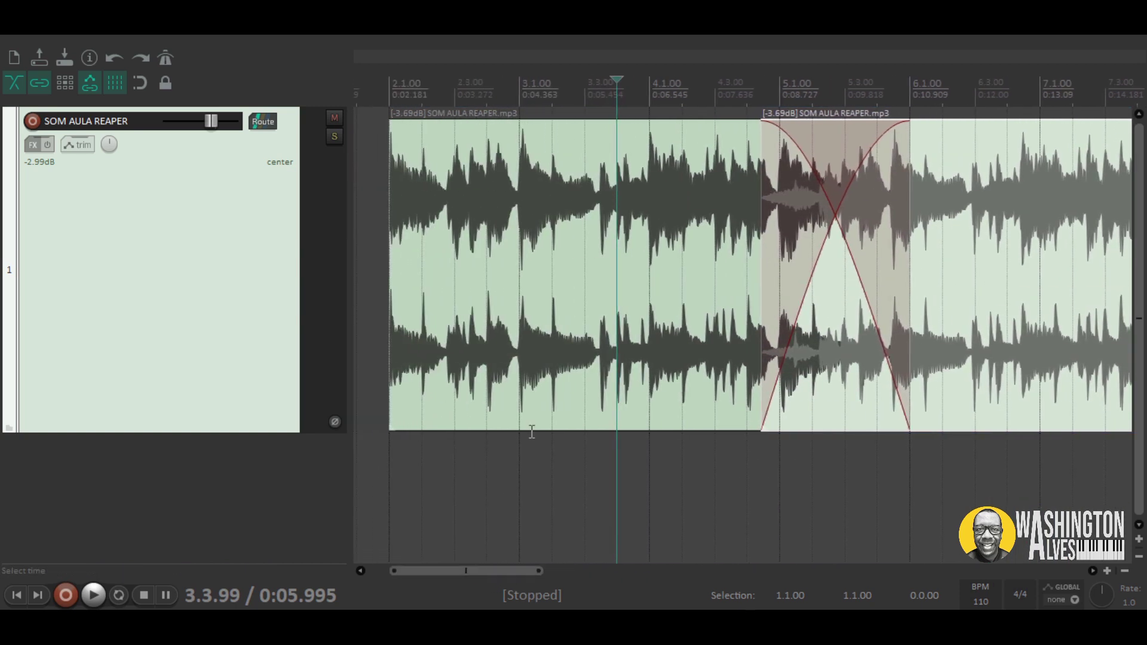
left_click(622, 325)
left_click(988, 259)
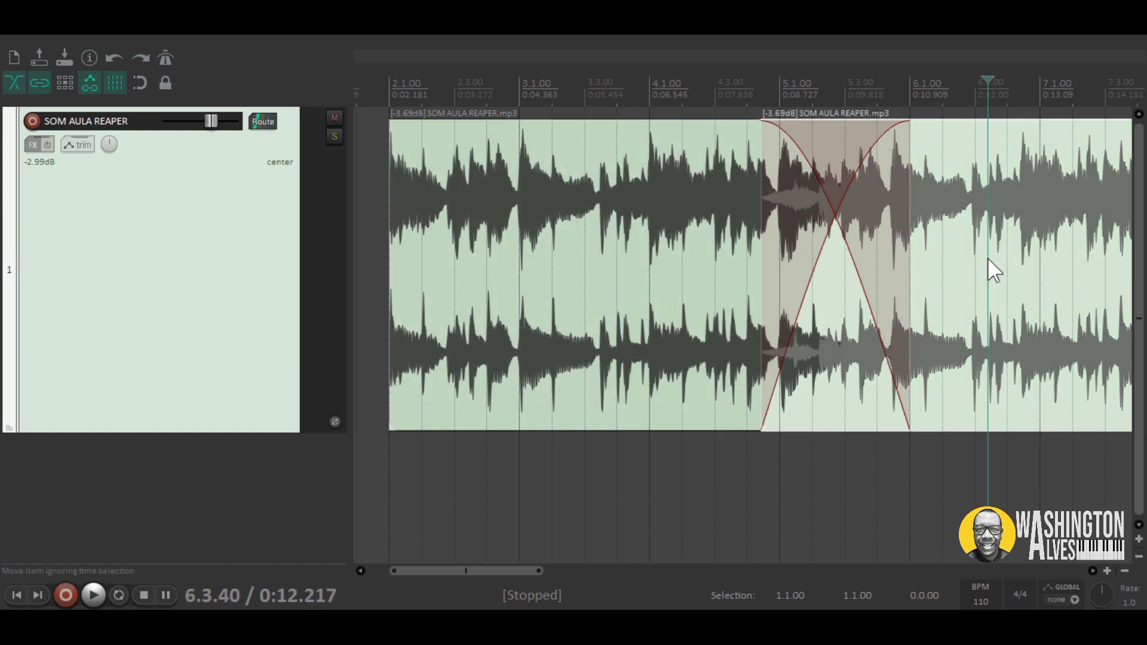
left_click(730, 104)
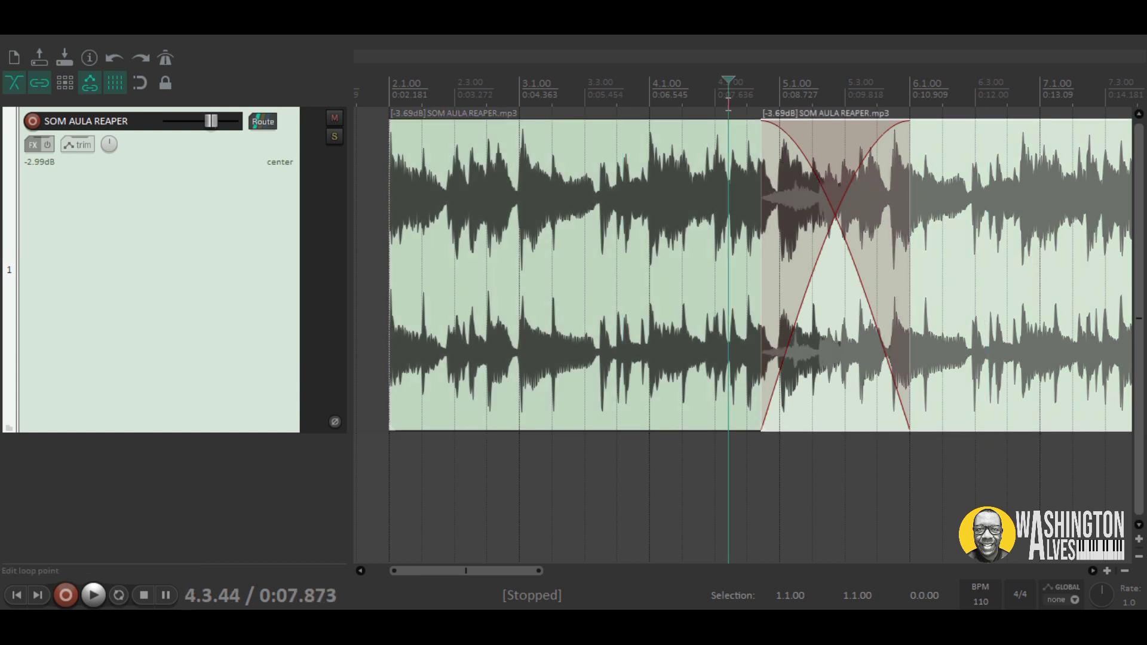
key("space")
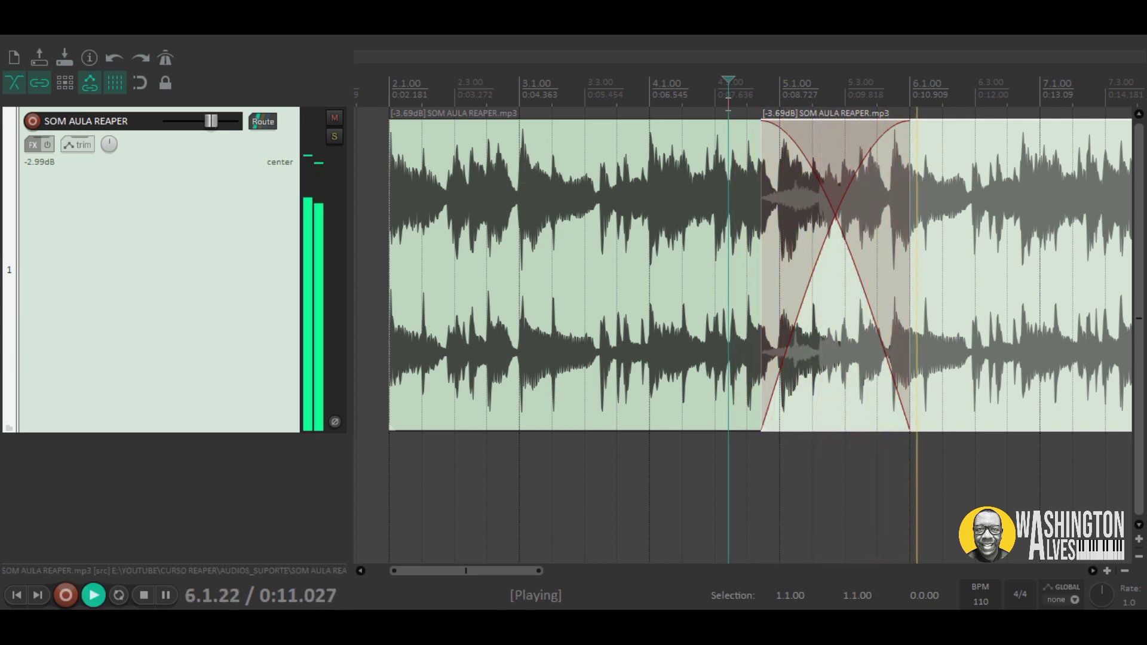
key("space")
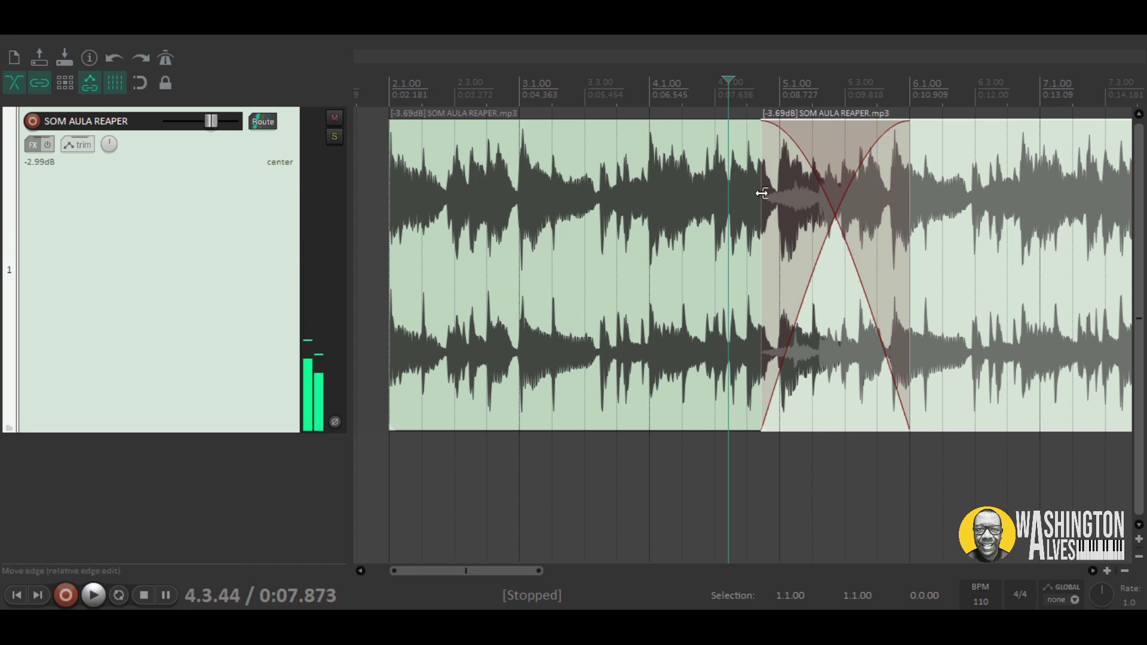
- Separate the two audio items by moving the second one to start shortly after 6.1.00
scroll(847, 272, "down", 2)
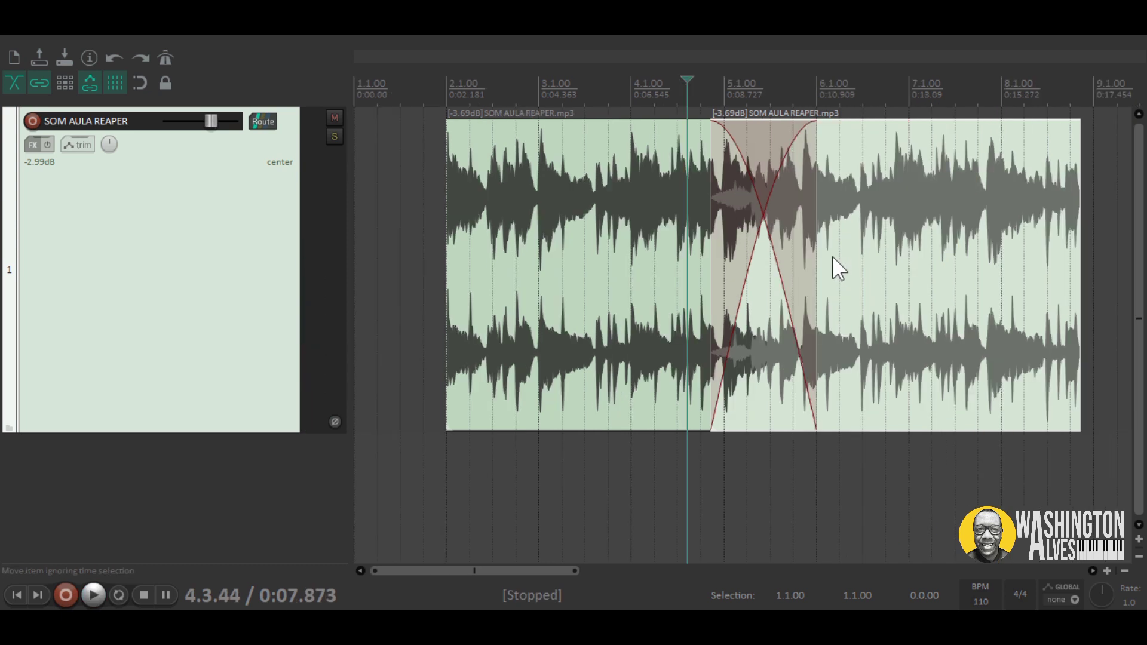
scroll(944, 282, "down", 2)
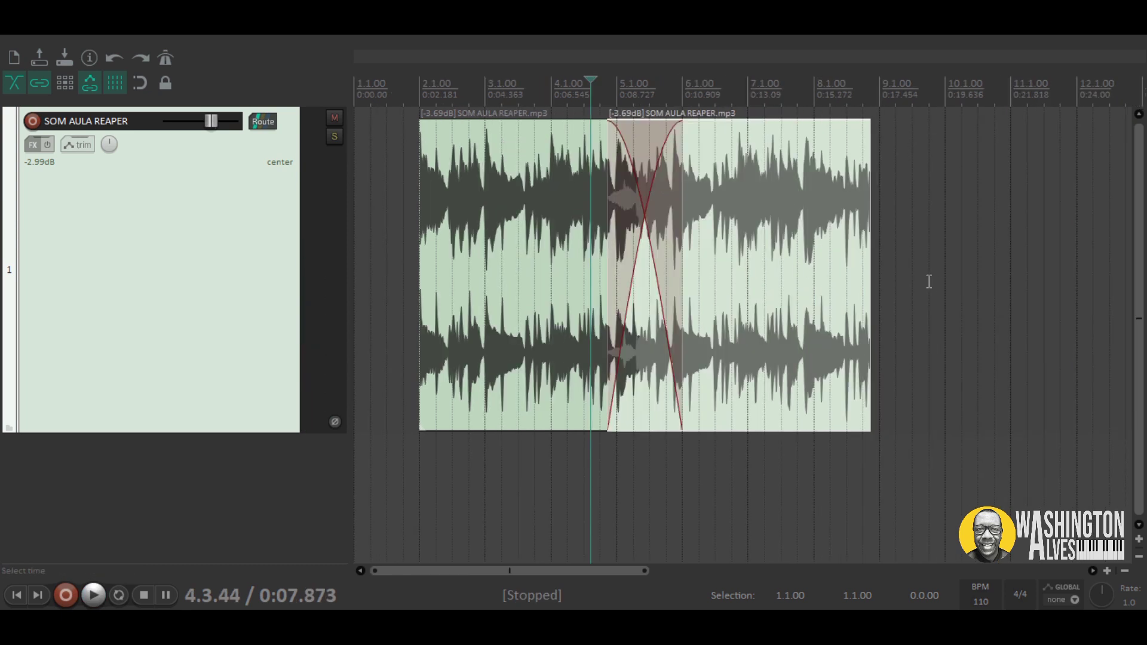
left_click_drag(789, 297, 819, 324)
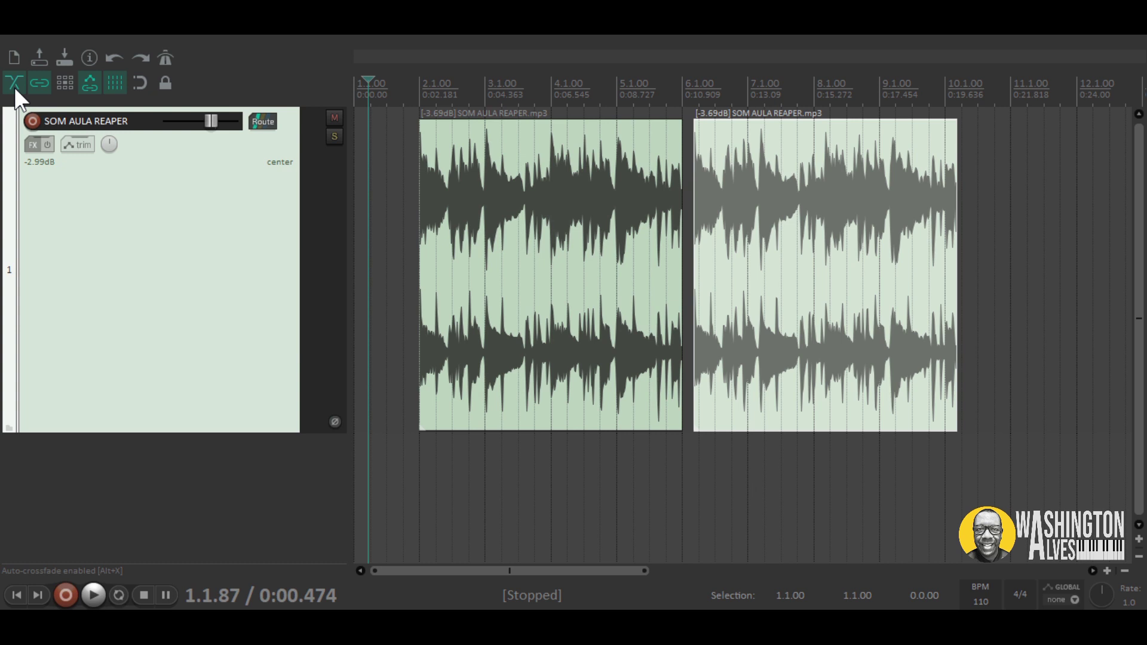
- Turn off auto-crossfade and move the second item to 4.1.00, overlapping the first
left_click(14, 87)
left_click_drag(842, 267, 705, 275)
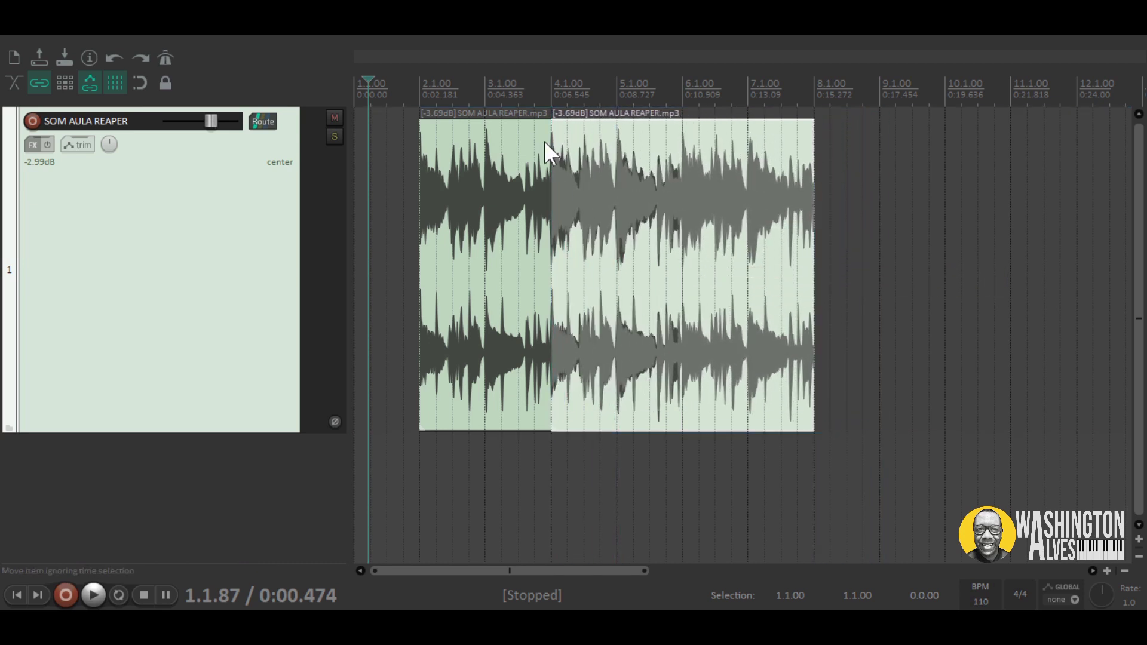
- Audition the overlap without crossfade from about 3.3.35 and move the second item clear of the first
left_click(525, 97)
key("space")
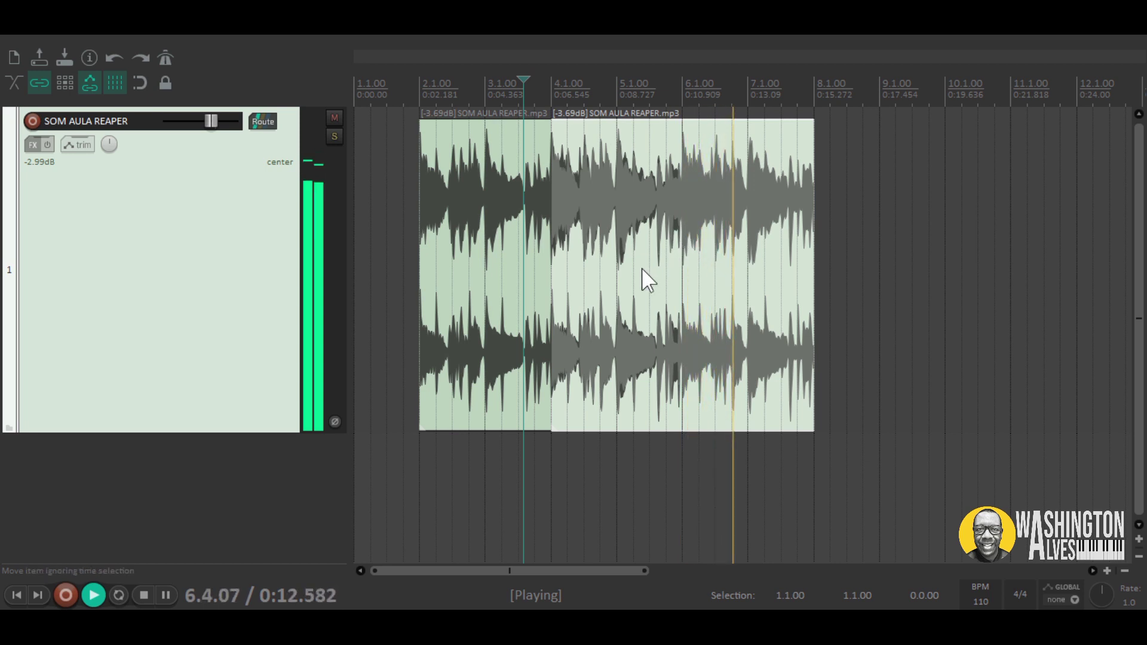
key("space")
left_click_drag(637, 281, 789, 290)
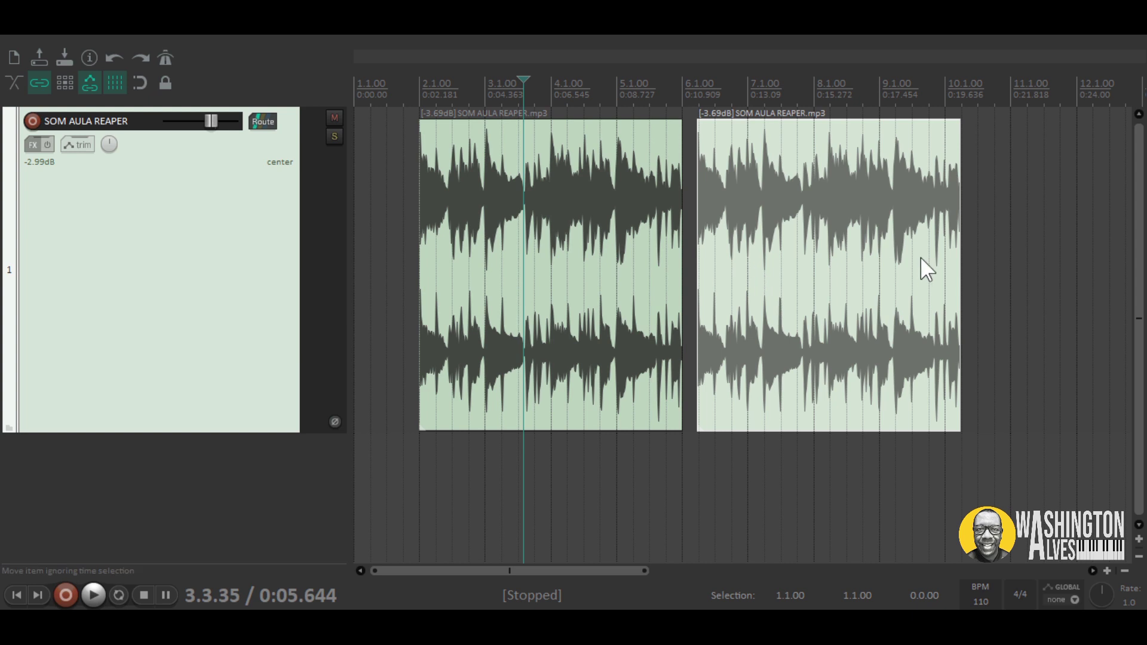
- Move the second item back to overlap the first from about 4.3.50, and shift the overlapping items around
left_click(982, 275)
left_click_drag(847, 269, 747, 282)
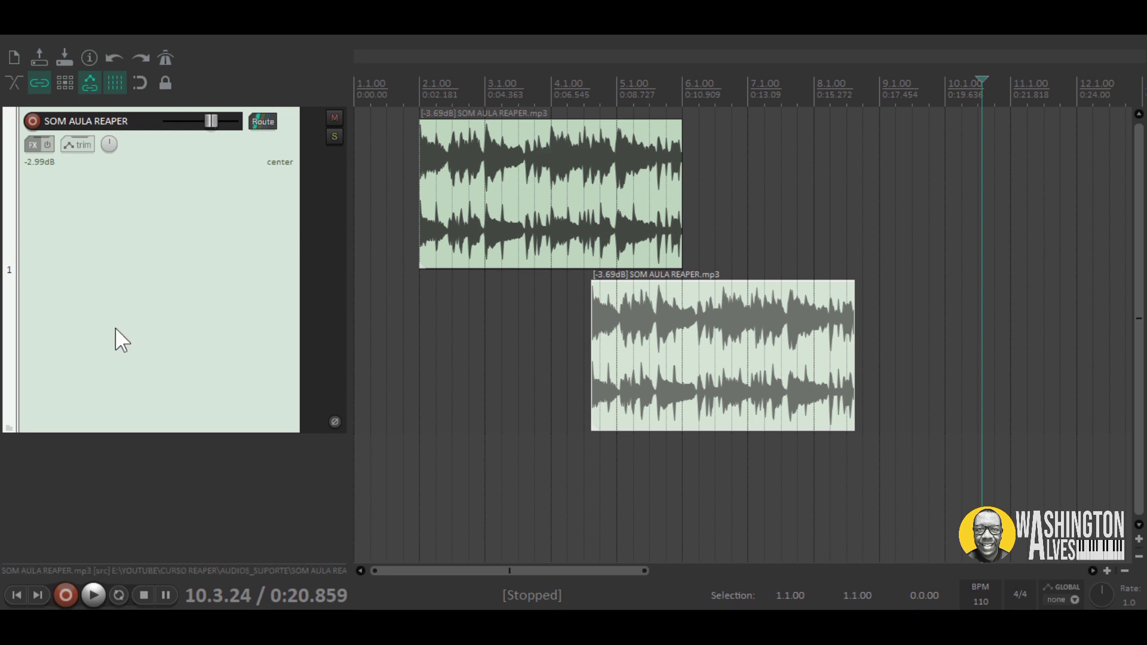
left_click_drag(709, 390, 650, 388)
mouse_move(617, 237)
left_mouse_down()
mouse_move(651, 237)
mouse_move(579, 236)
mouse_move(638, 239)
mouse_move(614, 242)
left_mouse_up()
mouse_move(598, 358)
left_mouse_down()
mouse_move(628, 351)
mouse_move(606, 339)
left_mouse_up()
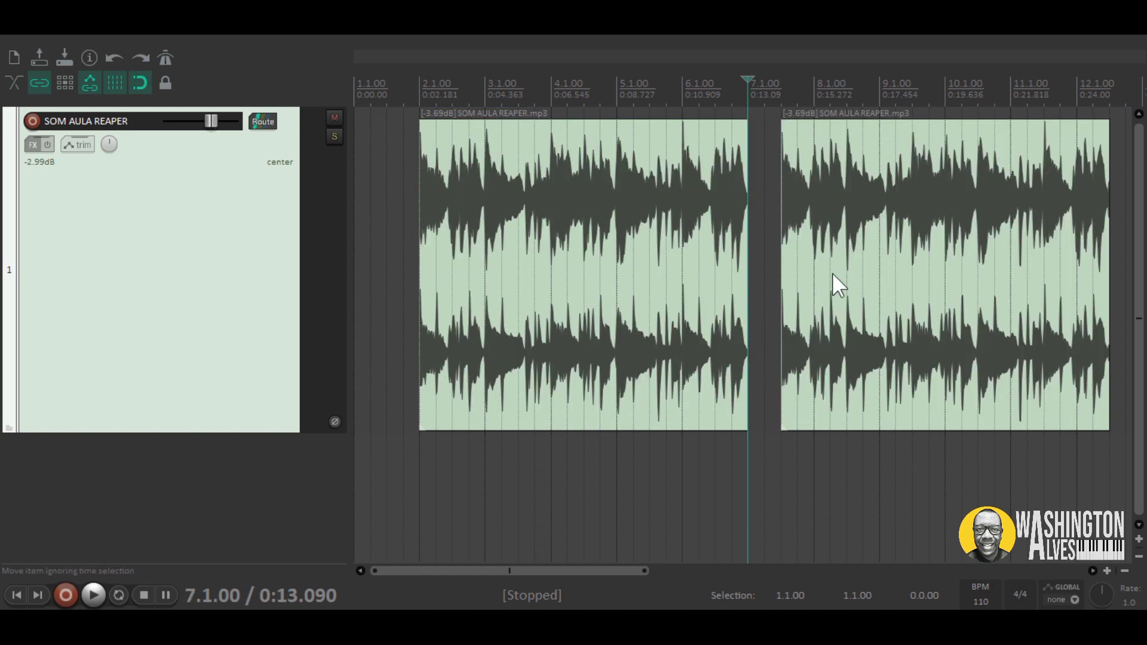
- Place the two audio items at 1.3.00 and 7.1.00, and move the second one back over the first
mouse_move(874, 283)
left_mouse_down()
mouse_move(942, 281)
mouse_move(876, 290)
mouse_move(878, 276)
left_mouse_up()
left_click_drag(646, 307, 609, 296)
left_click_drag(834, 290, 838, 285)
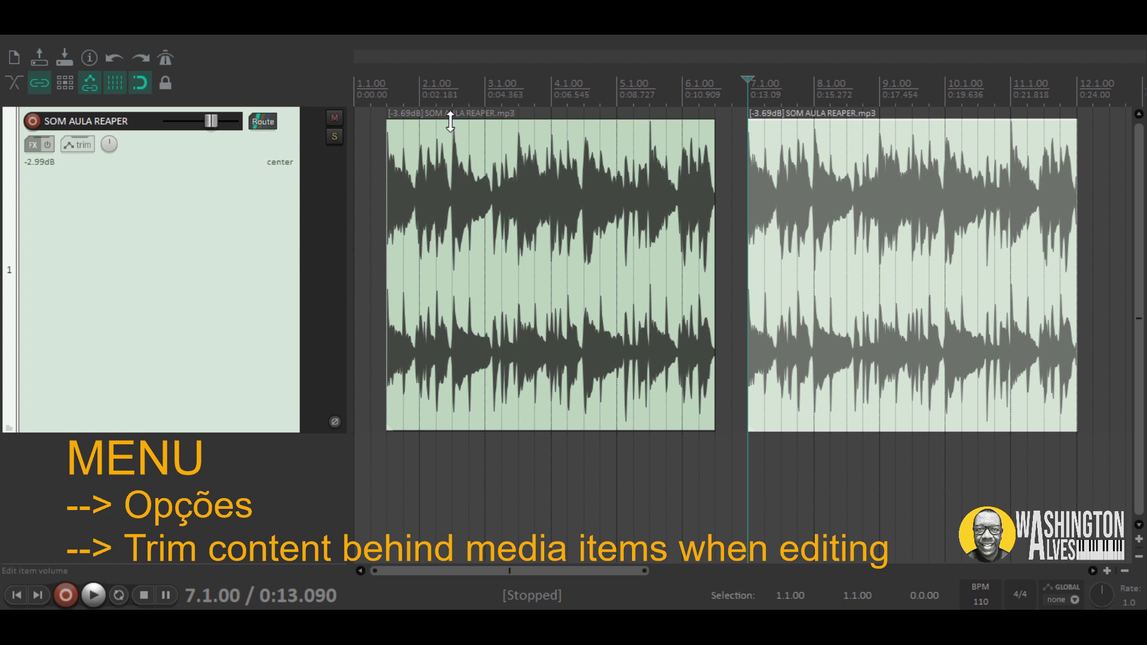
left_click_drag(861, 299, 691, 299)
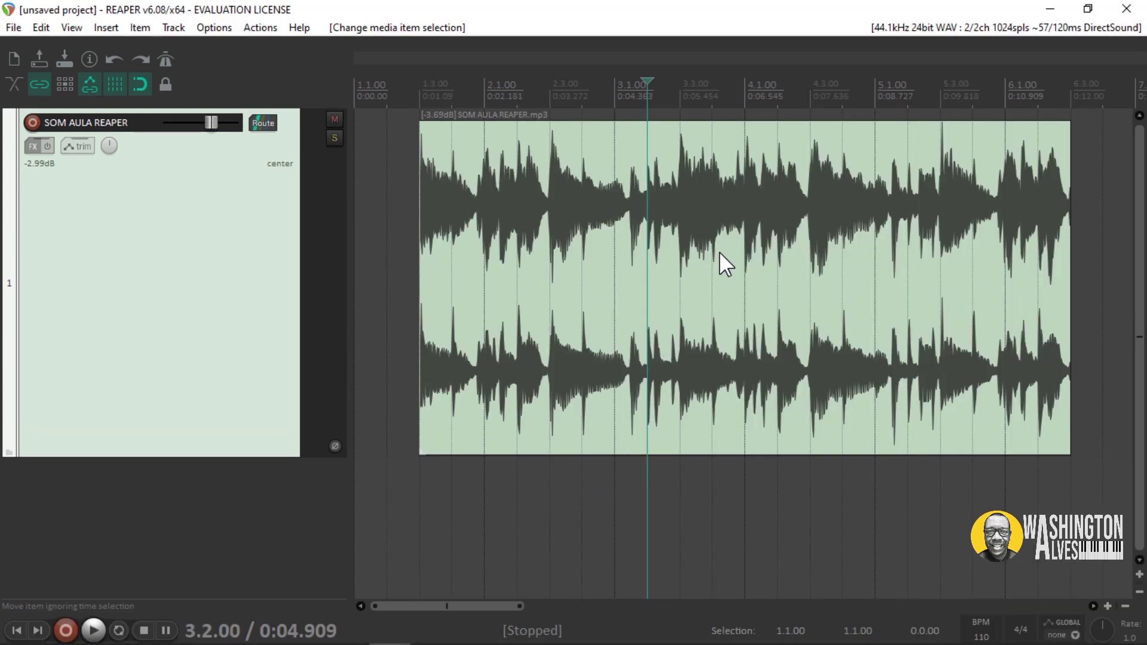
- Place the edit cursor at 6.4.00, past the end of the audio item
left_click(939, 203)
left_click(1107, 228)
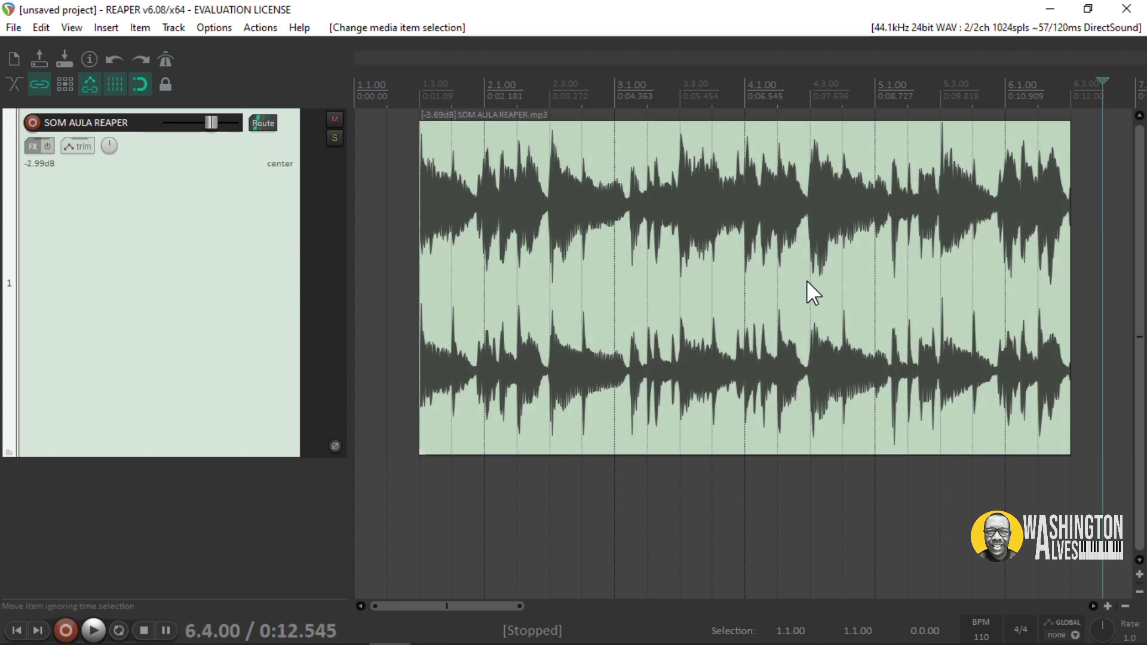
- Copy the audio item and paste the copy at 7.1.00
scroll(807, 281, "down", 3)
left_click(589, 279)
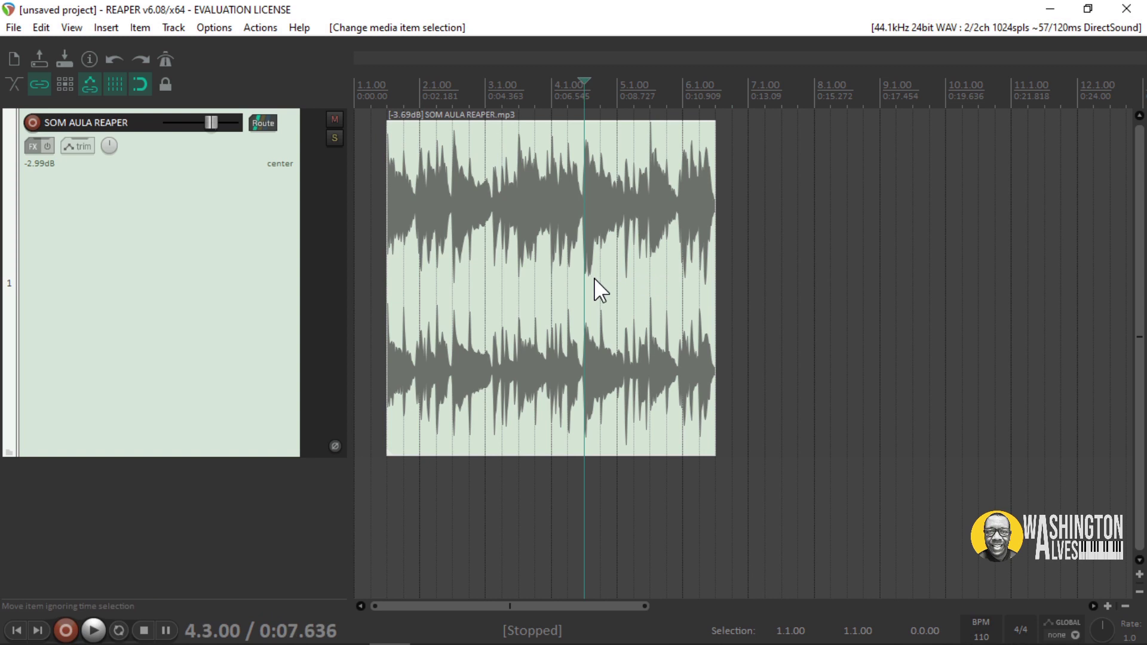
key("ctrl")
left_click(749, 145)
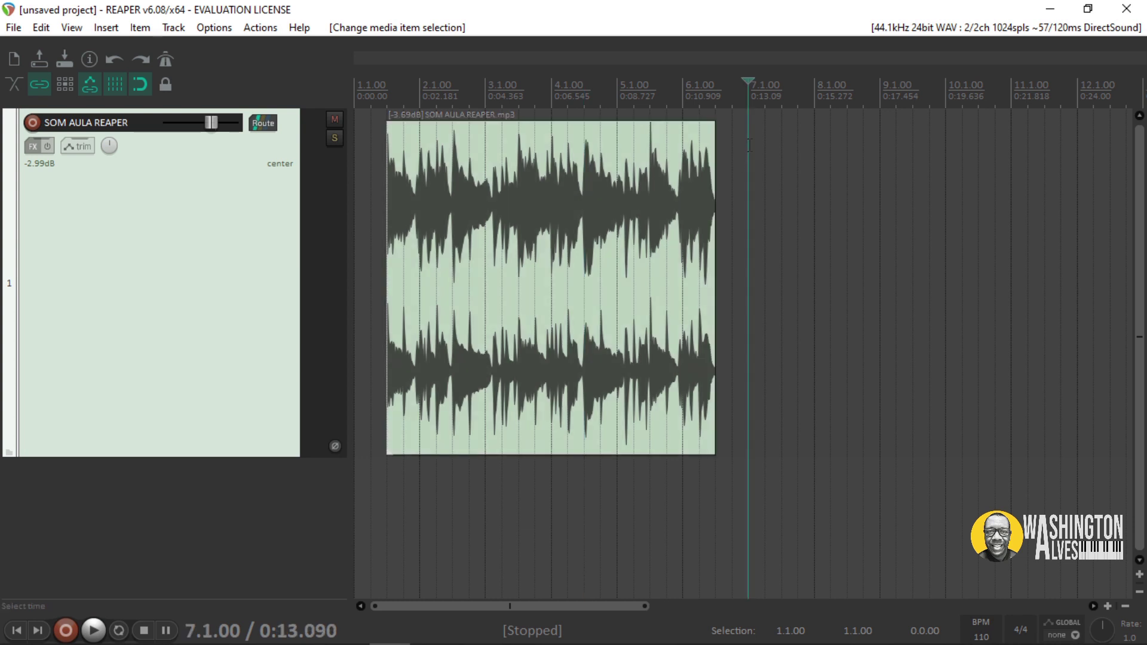
left_click_drag(749, 145, 733, 113)
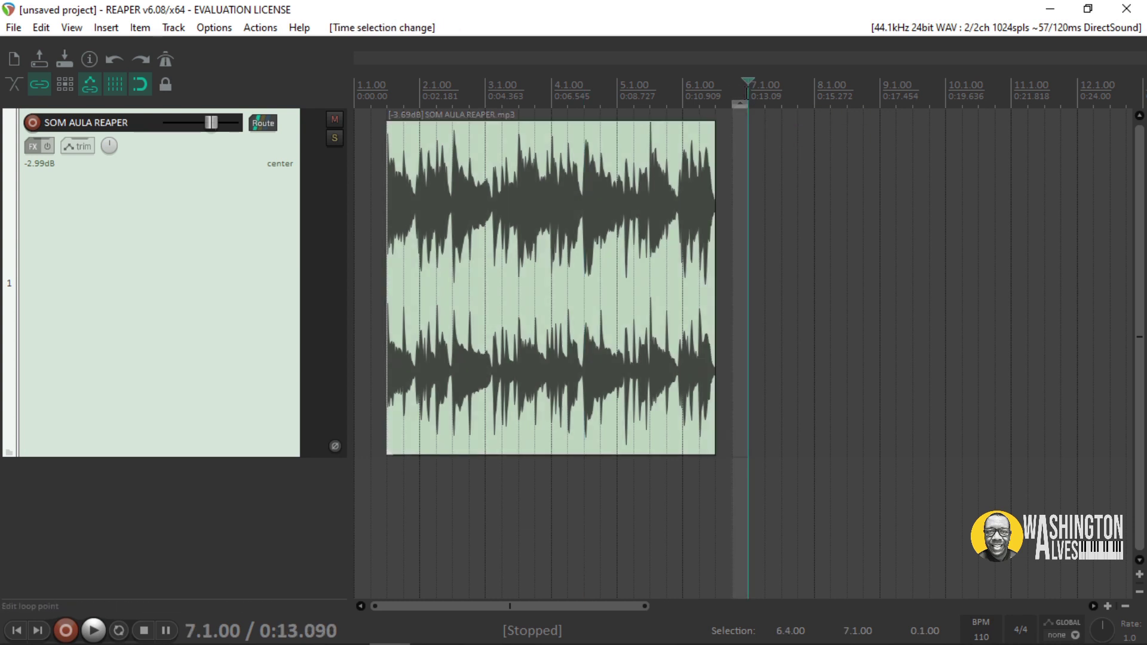
key("Escape")
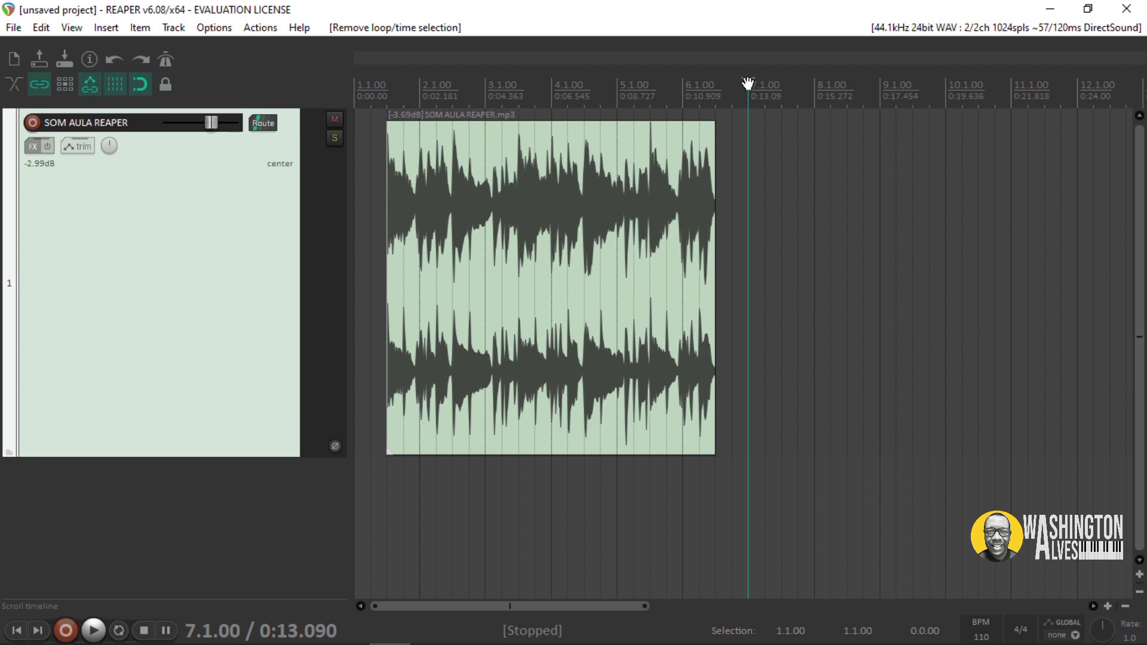
key("ctrl+v")
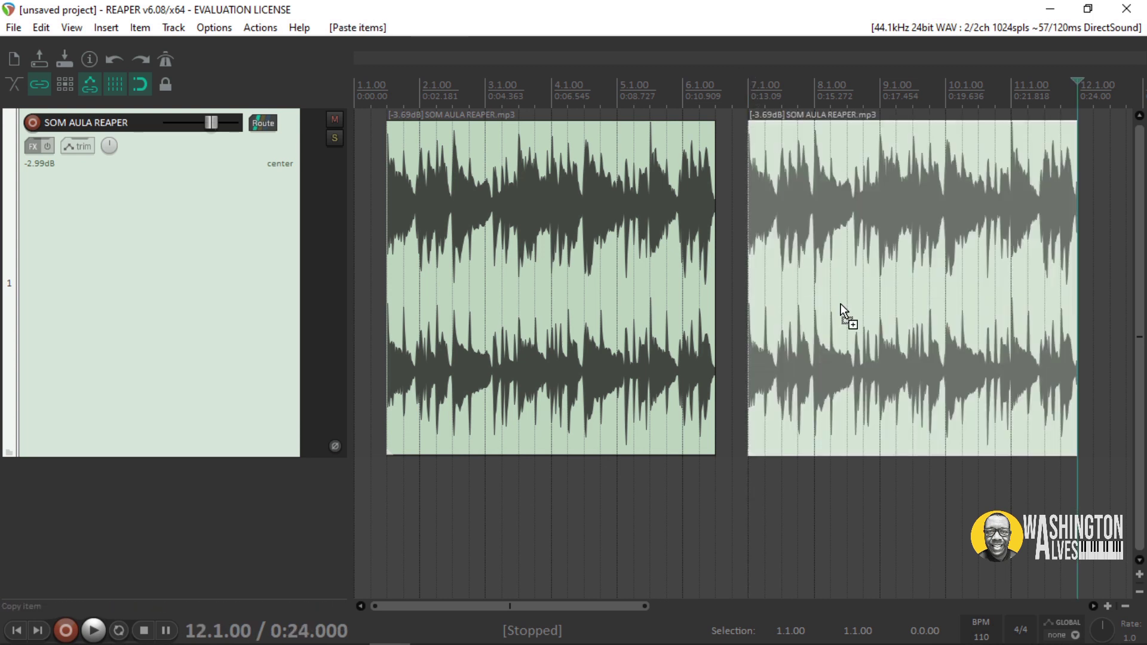
- Undo the paste and make a time selection from 3.1.00 to 5.1.00 over the audio item
key("ctrl+z")
scroll(613, 251, "down", 2)
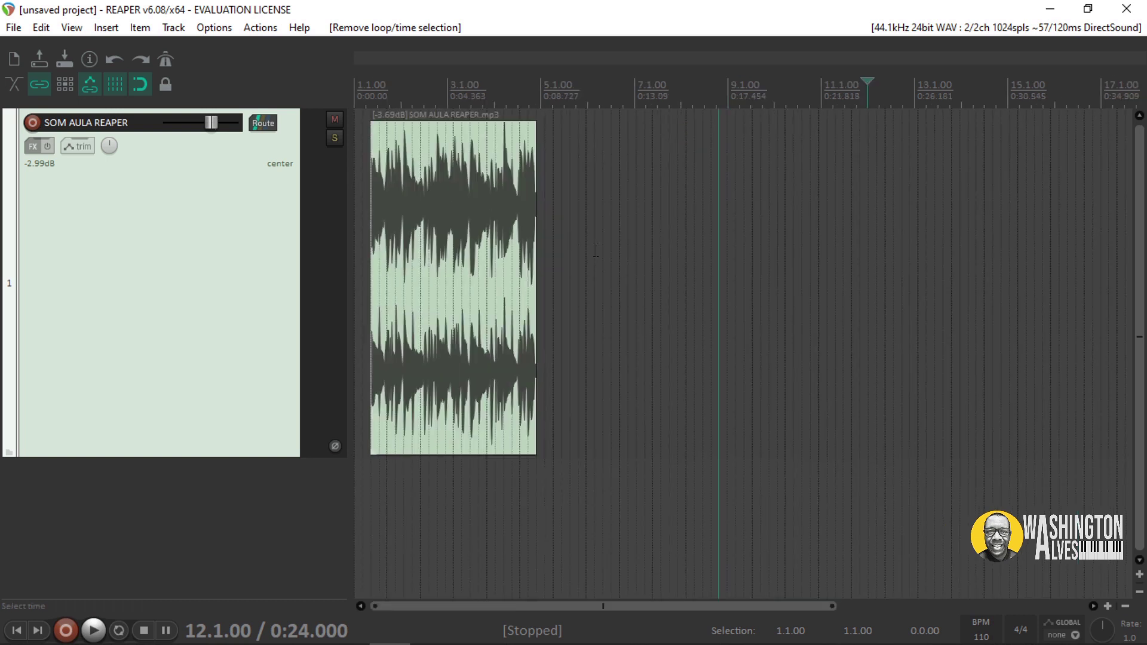
left_click(448, 211)
scroll(460, 217, "up", 5)
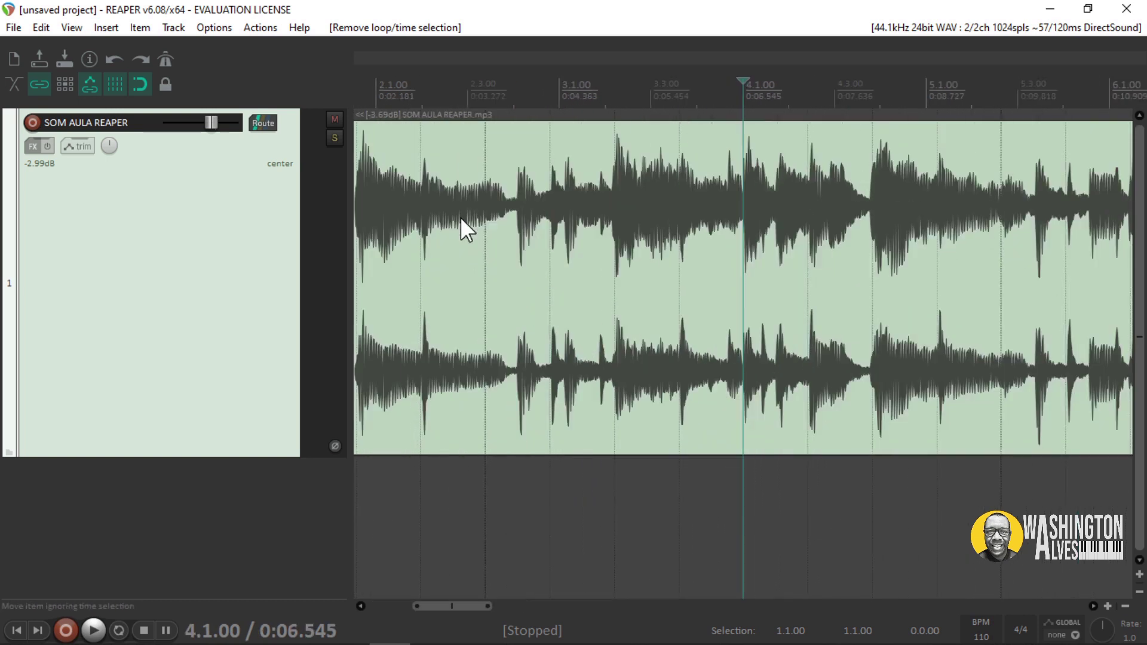
scroll(486, 220, "down", 2)
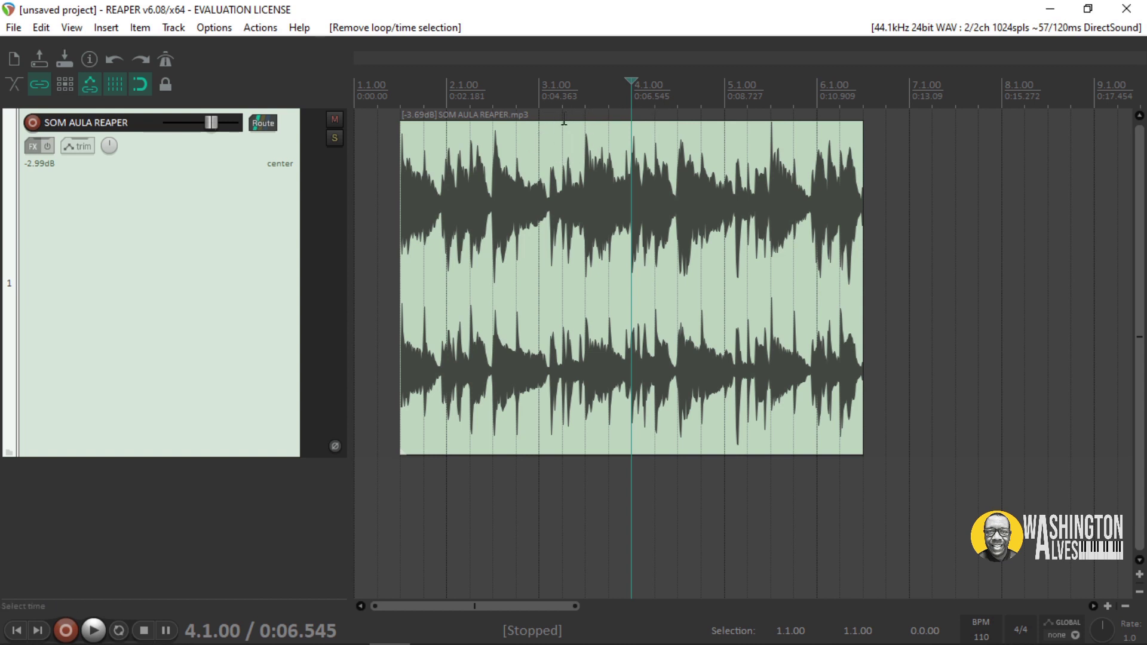
left_click(539, 104)
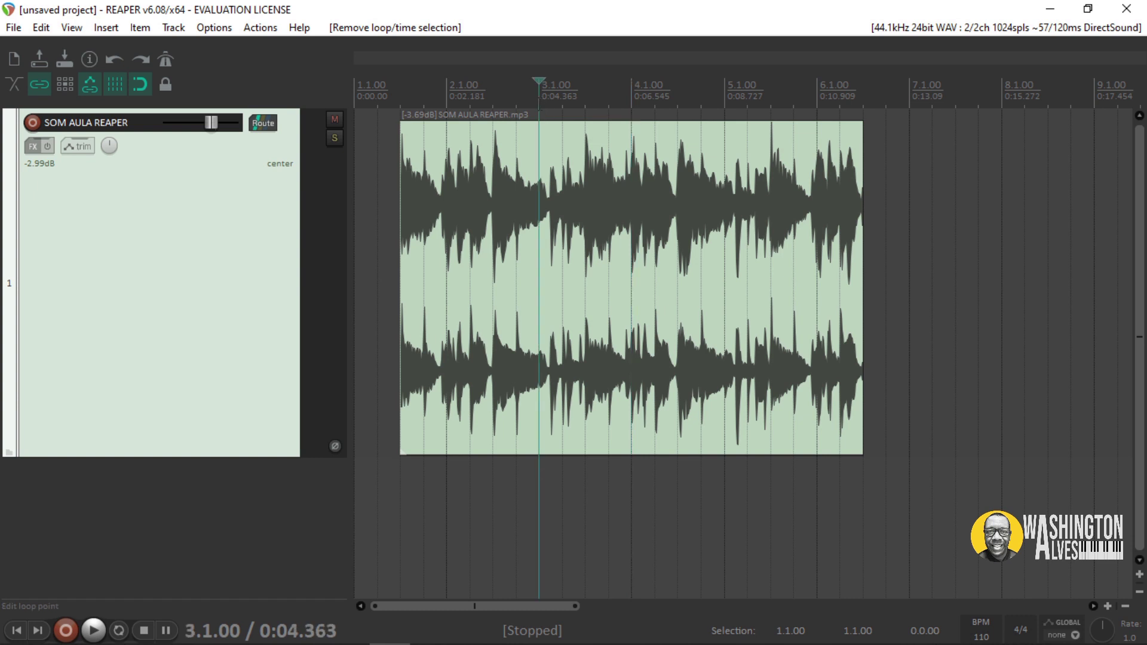
left_click_drag(540, 106, 729, 85)
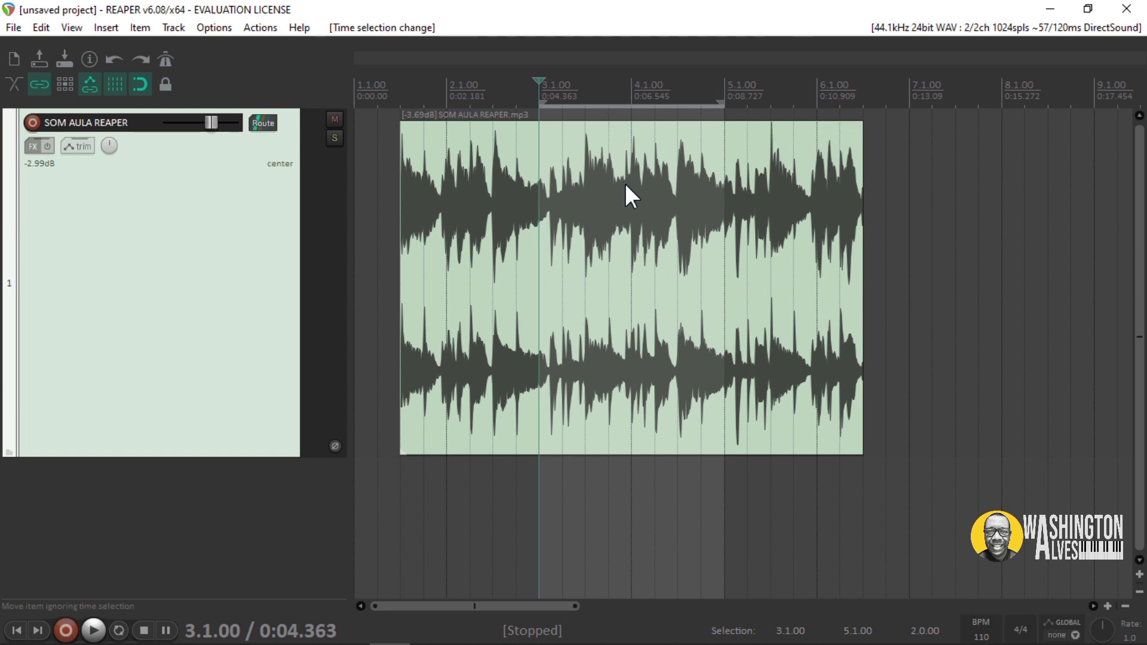
- Cut only the time-selected portion out of the audio item and paste it at 7.1.00
left_click(517, 170)
left_click(626, 99)
mouse_move(542, 105)
left_mouse_down()
mouse_move(495, 113)
mouse_move(530, 112)
left_mouse_up()
left_click(479, 182)
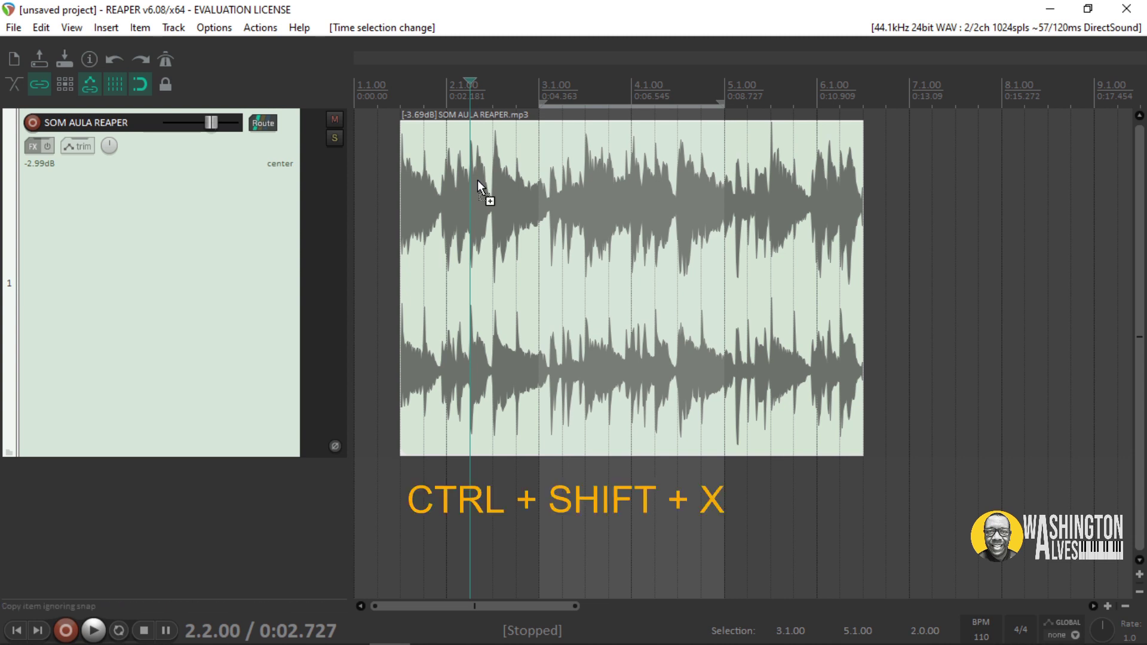
key("ctrl+shift+x")
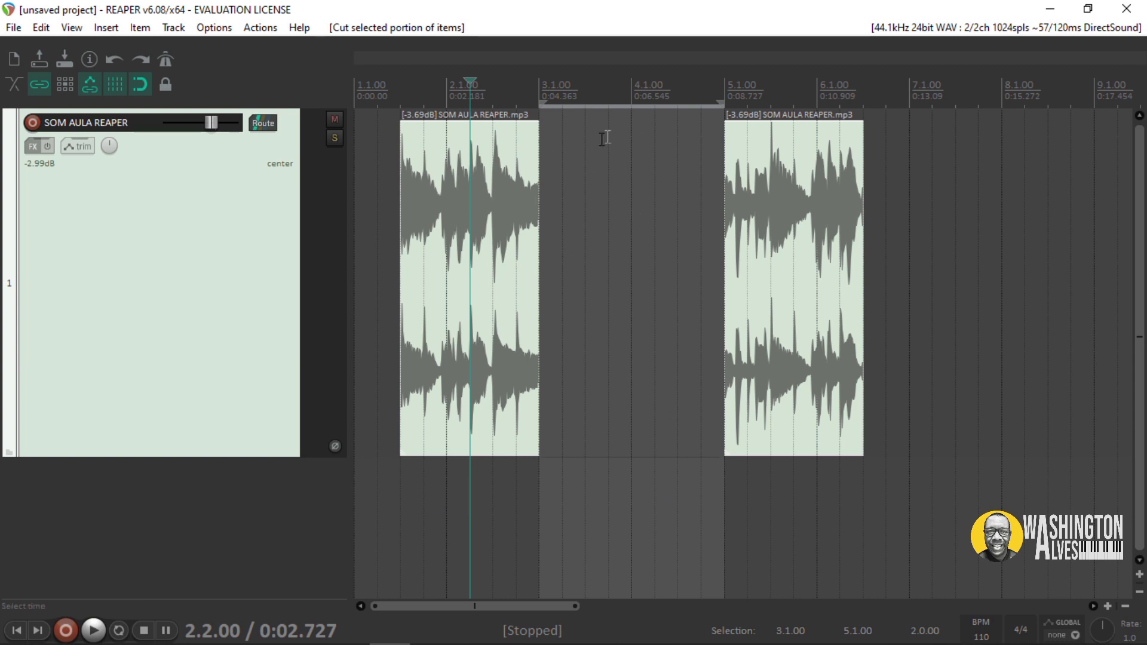
left_click(929, 133)
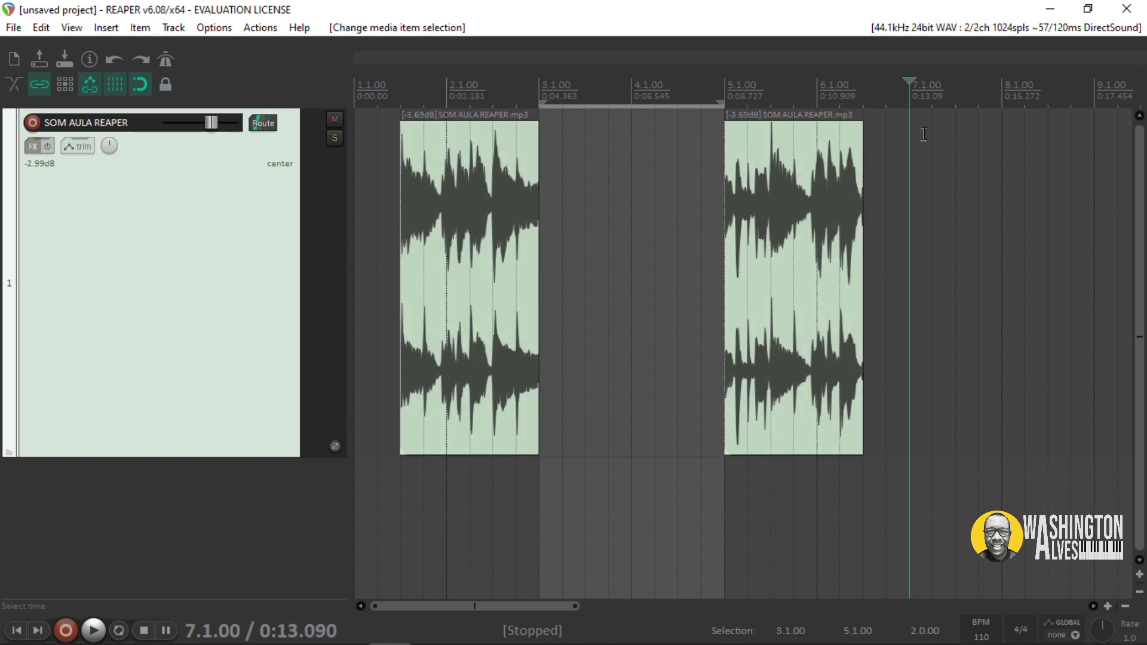
key("ctrl+v")
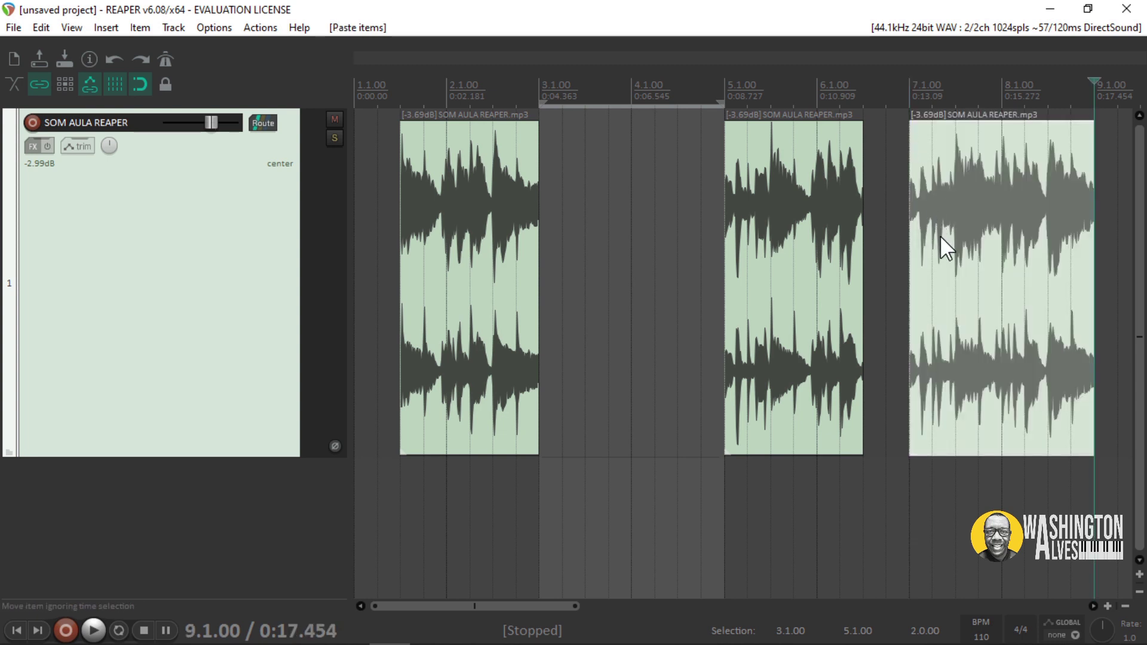
- Undo the paste and the cut, copy the time-selected portion of the item instead, and paste it at 6.4.00
key("ctrl+z")
key("ctrl+z")
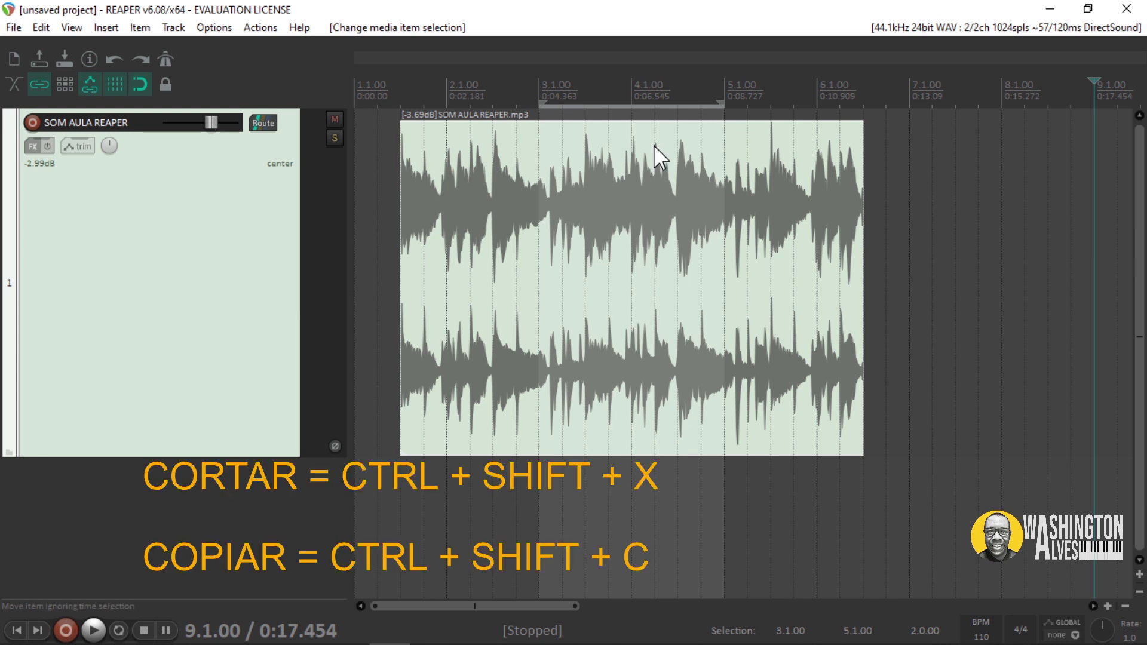
key("ctrl+shift+c")
left_click(893, 135)
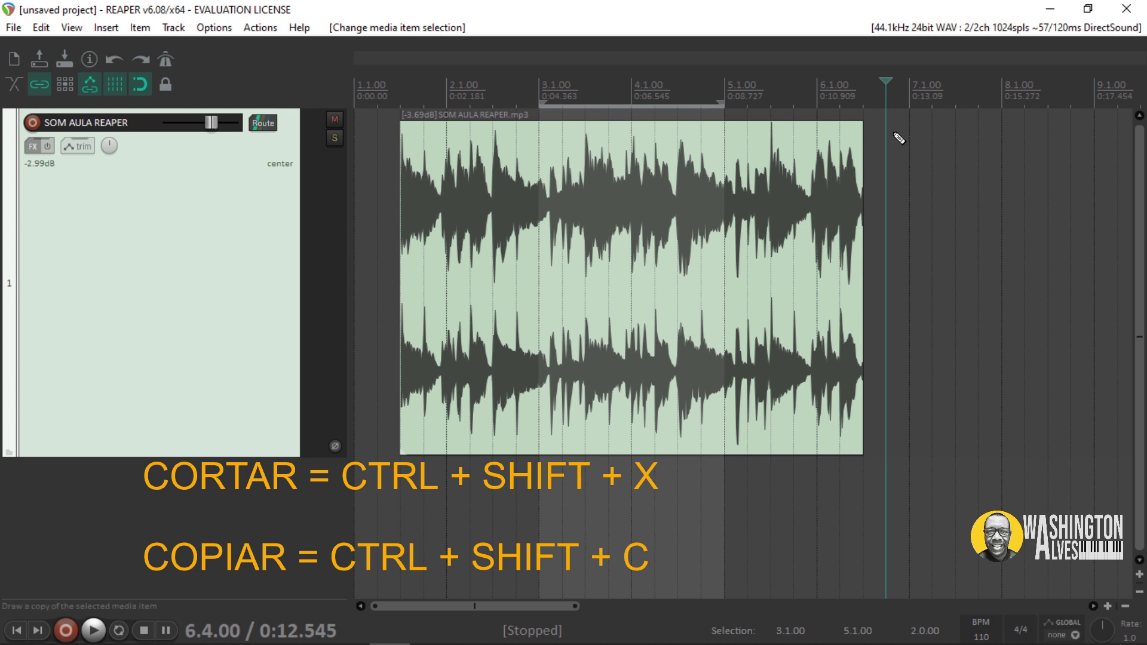
key("ctrl+v")
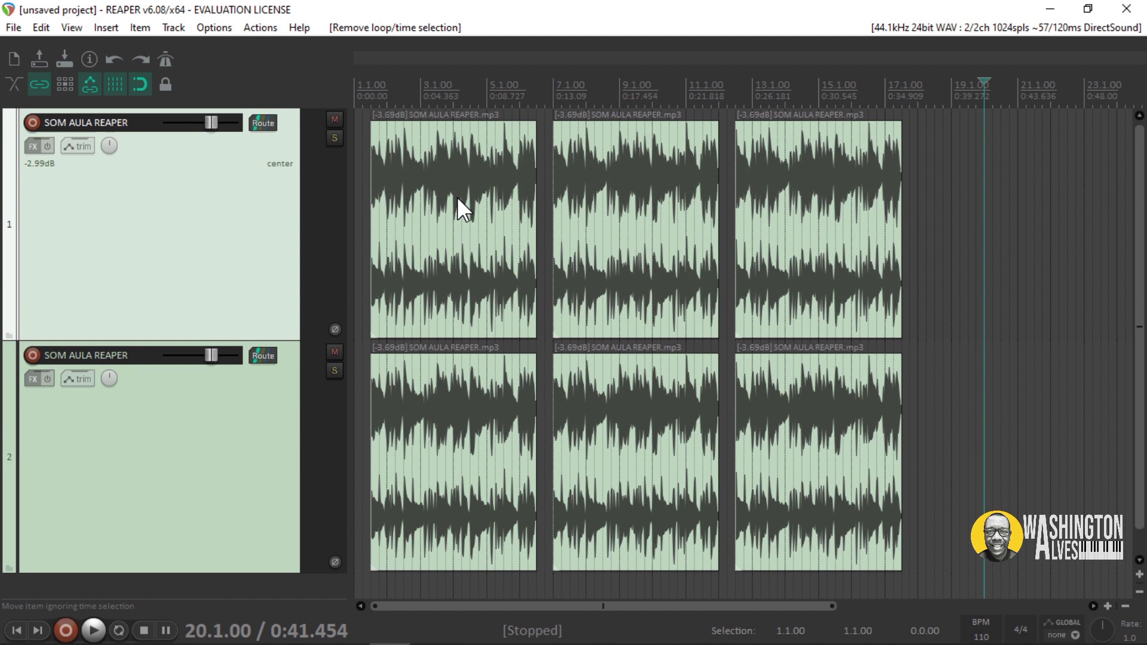
- Try marquee-selecting different groups of audio items across both tracks, and clear the selection with the edit cursor at 19.1.00
left_click_drag(460, 197, 677, 531)
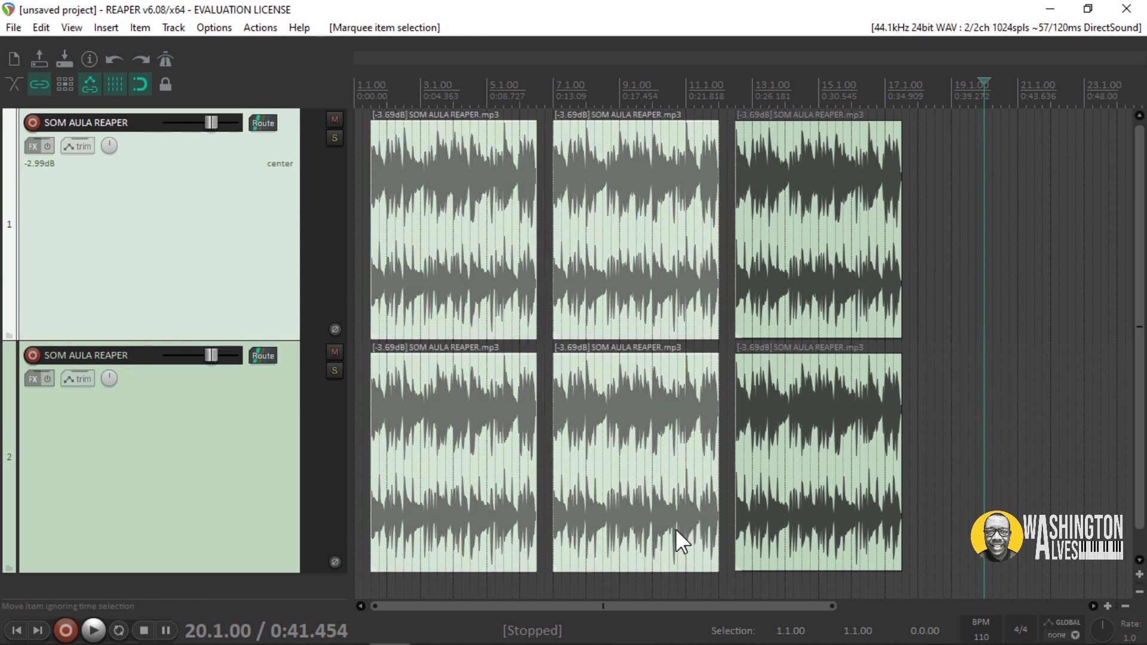
left_click_drag(825, 257, 579, 467)
left_click_drag(443, 182, 464, 507)
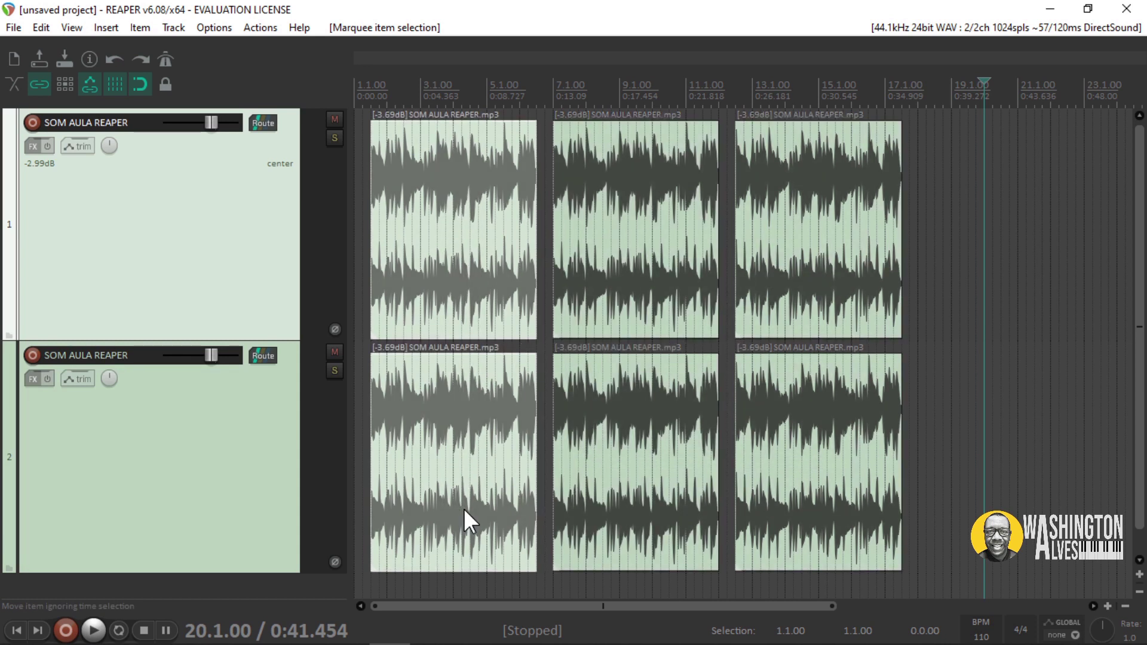
left_click(934, 304)
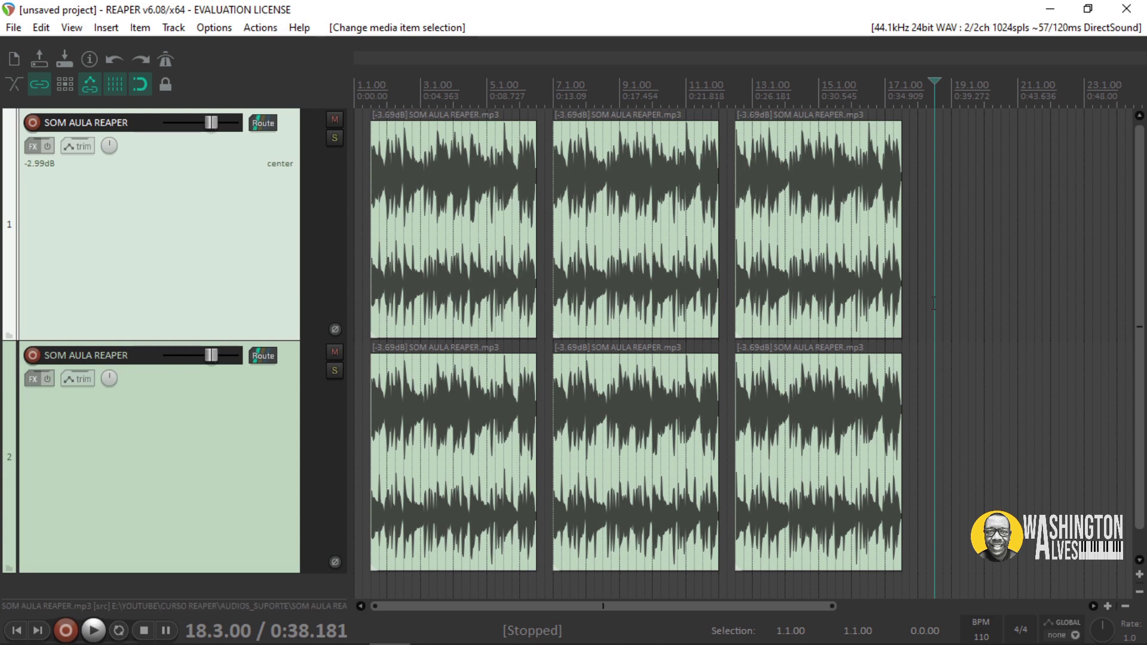
left_click(969, 251)
left_click(951, 251)
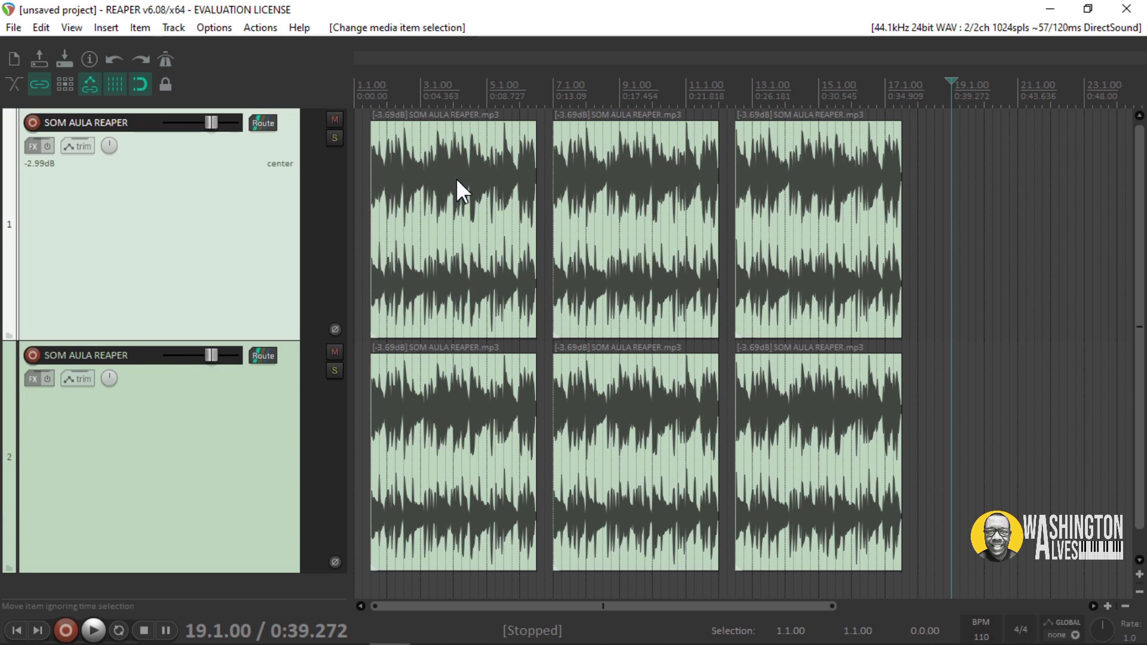
- Cut the range from 4.1.00 to 10.4.00 out of the first two items on both tracks and paste it at 18.1.00
left_click_drag(457, 179, 675, 484)
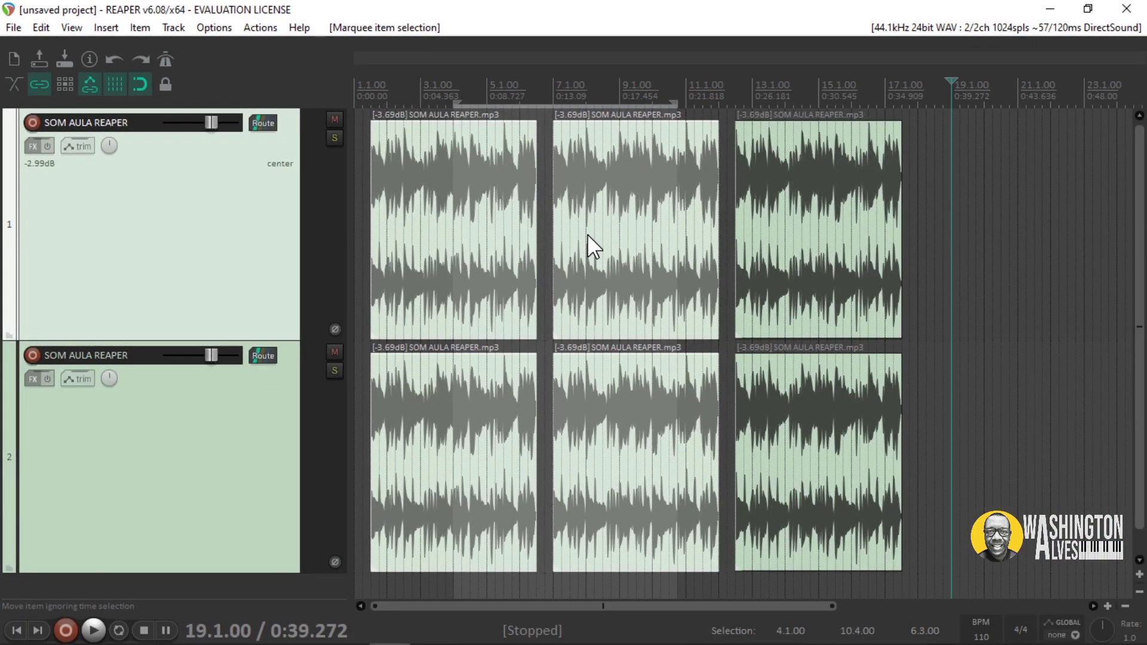
key("ctrl")
key("ctrl+x")
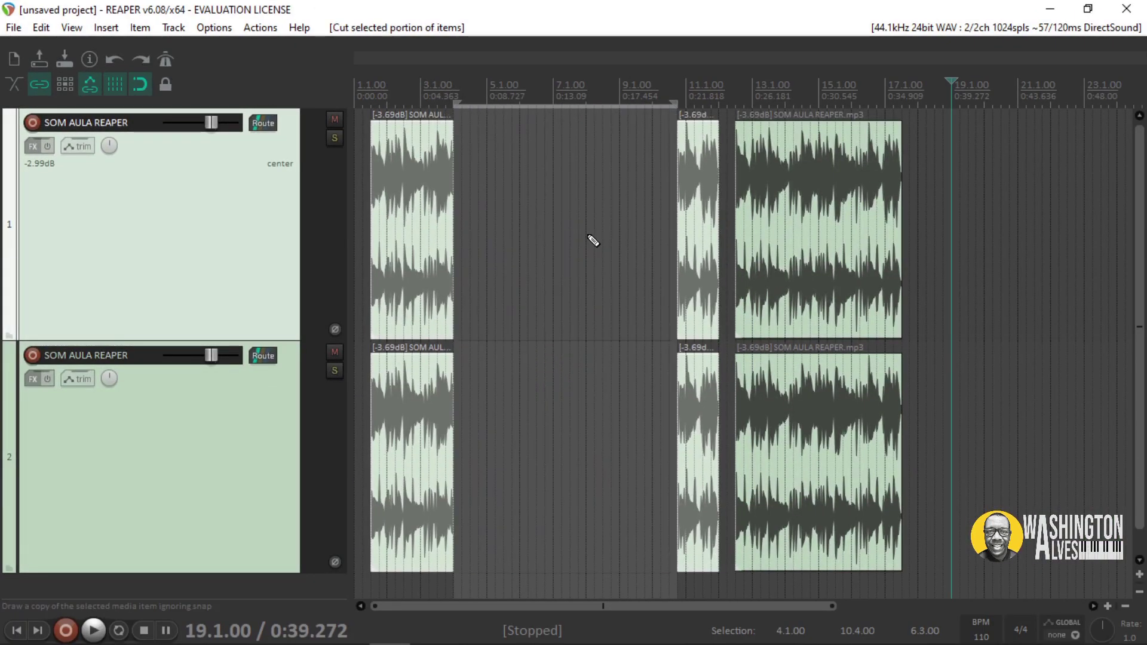
left_click(918, 118)
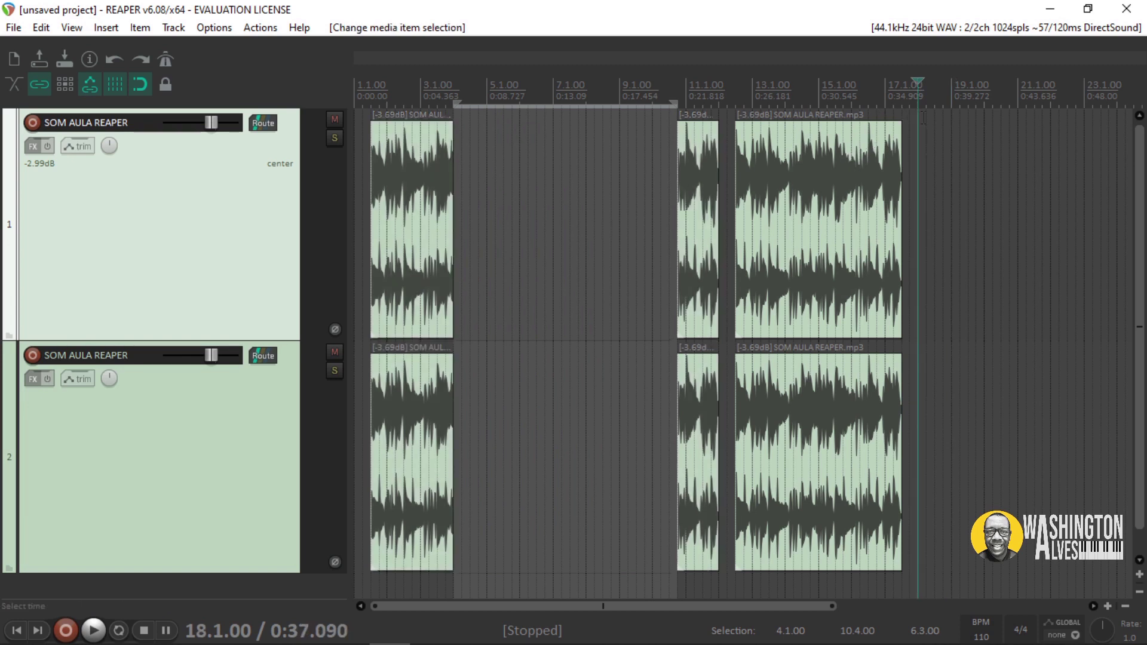
key("ctrl+v")
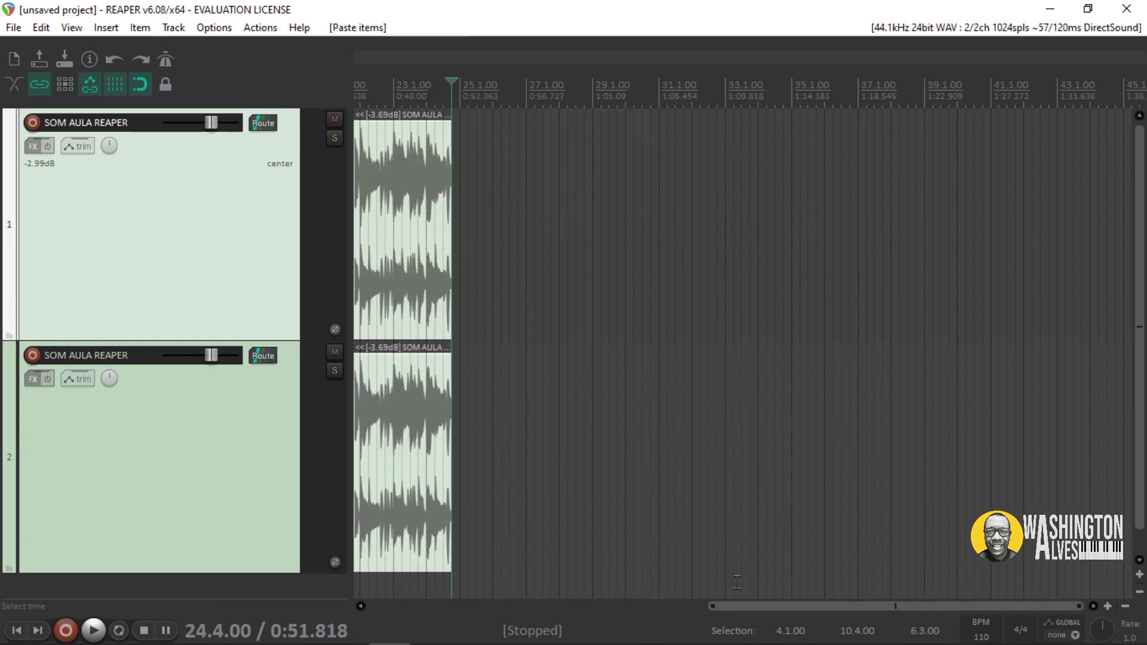
left_click_drag(743, 604, 474, 584)
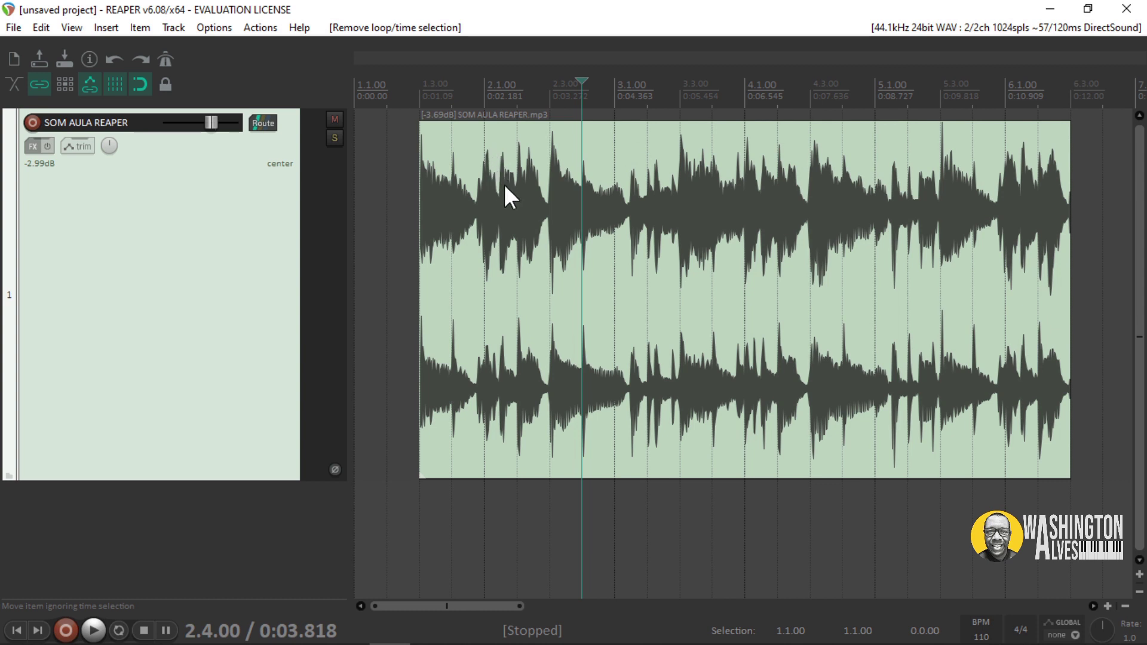
- Marquee-select the audio item with a time selection from 2.1.00 to 6.1.00 and trim the item to that area
key("alt")
left_click_drag(485, 146, 1005, 167)
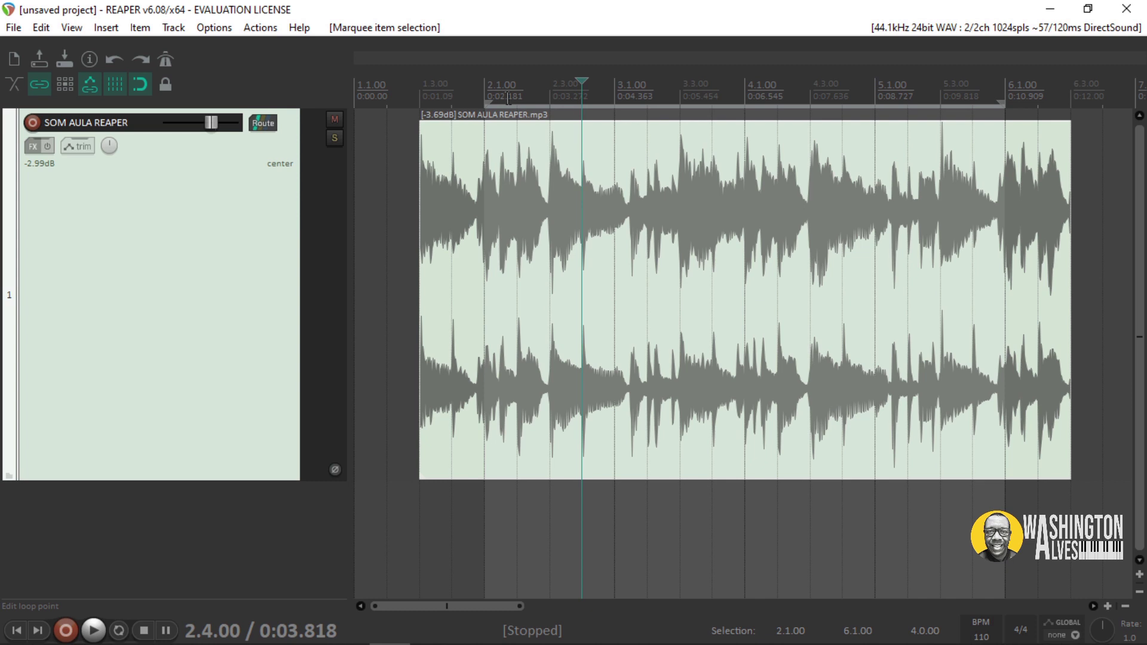
right_click(748, 227)
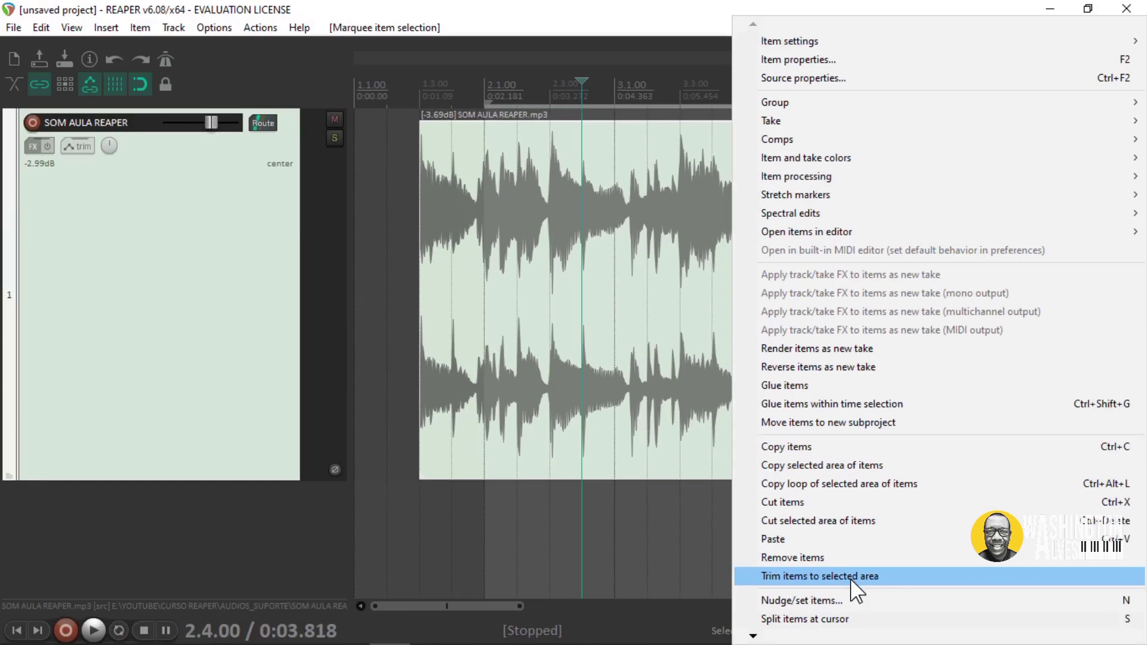
left_click(851, 577)
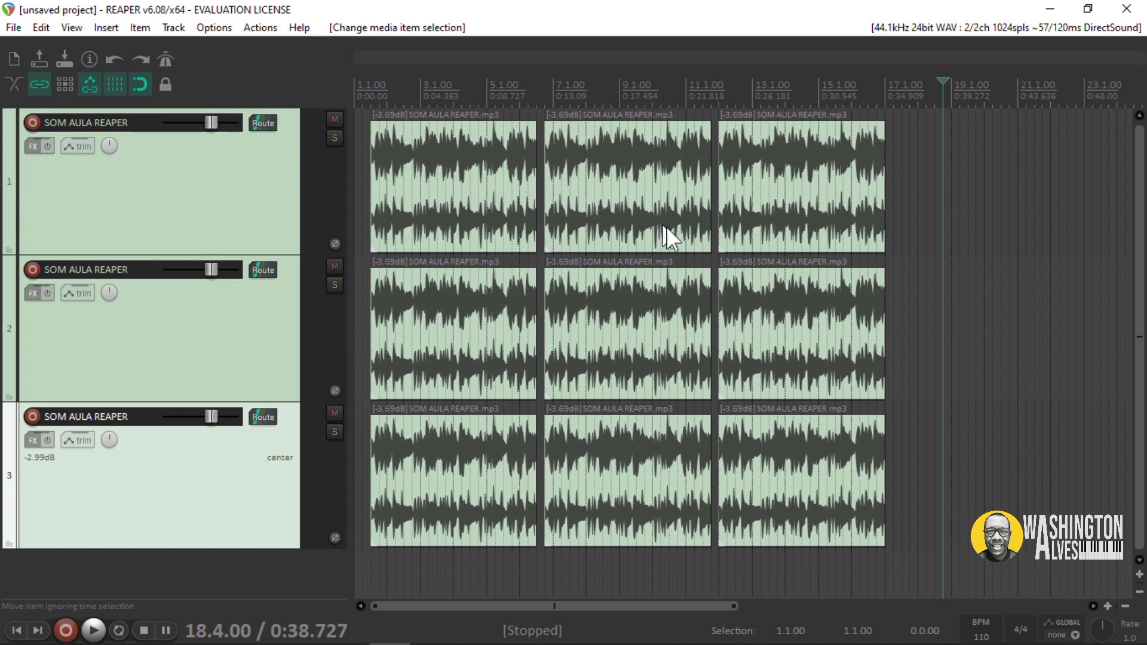
- Marquee-select all nine audio items across the three tracks and place the edit cursor at 1.3.00
left_click(911, 276)
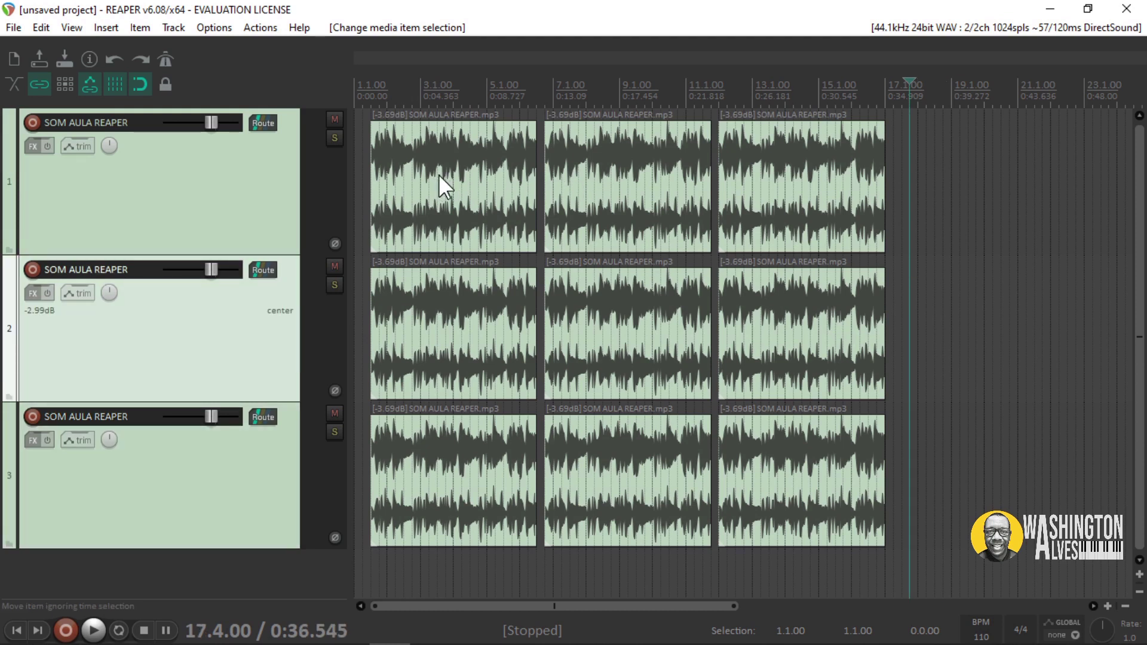
left_click_drag(435, 163, 852, 508)
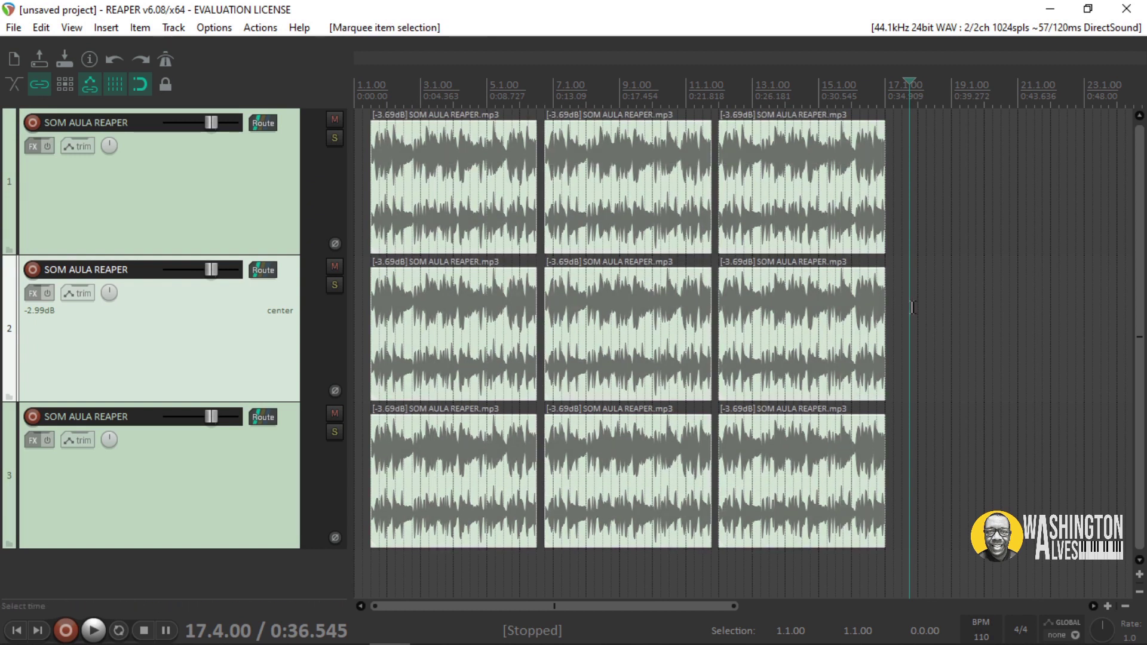
left_click(371, 174)
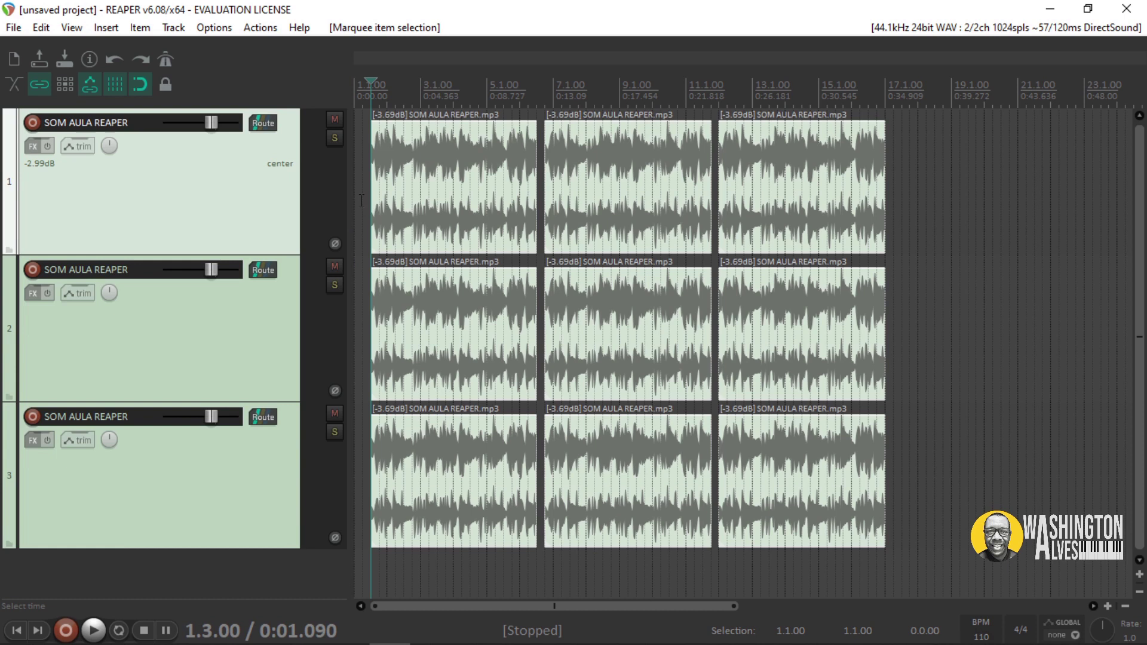
- Try trimming the start and the end of the first item with all items selected, undoing each trim
left_click_drag(370, 195, 430, 190)
key("ctrl+z")
left_click_drag(535, 199, 464, 203)
key("ctrl+z")
- Add a fade-in of about four bars to the first items and a similar fade-out to the last items on all three tracks
left_click_drag(372, 126, 540, 127)
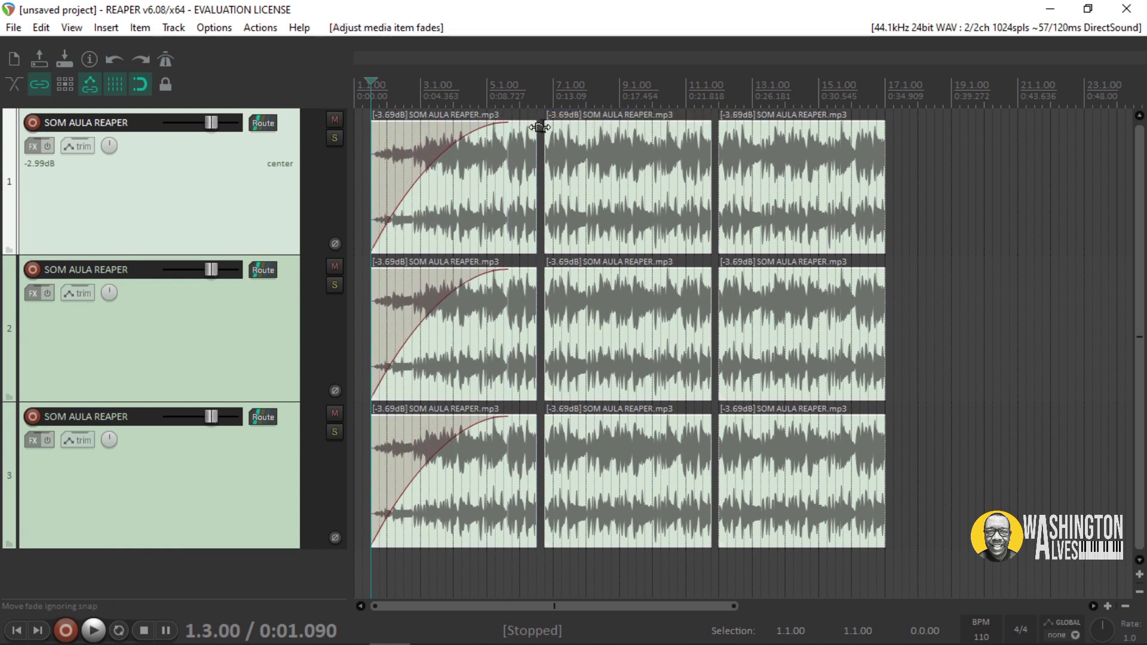
left_click_drag(884, 126, 762, 162)
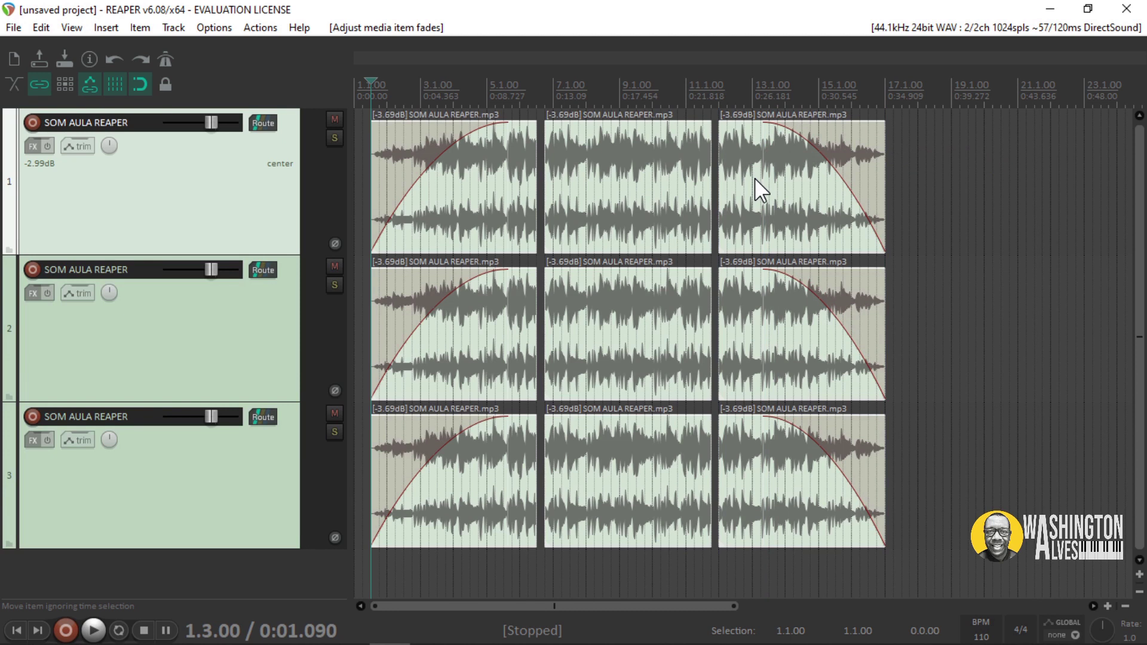